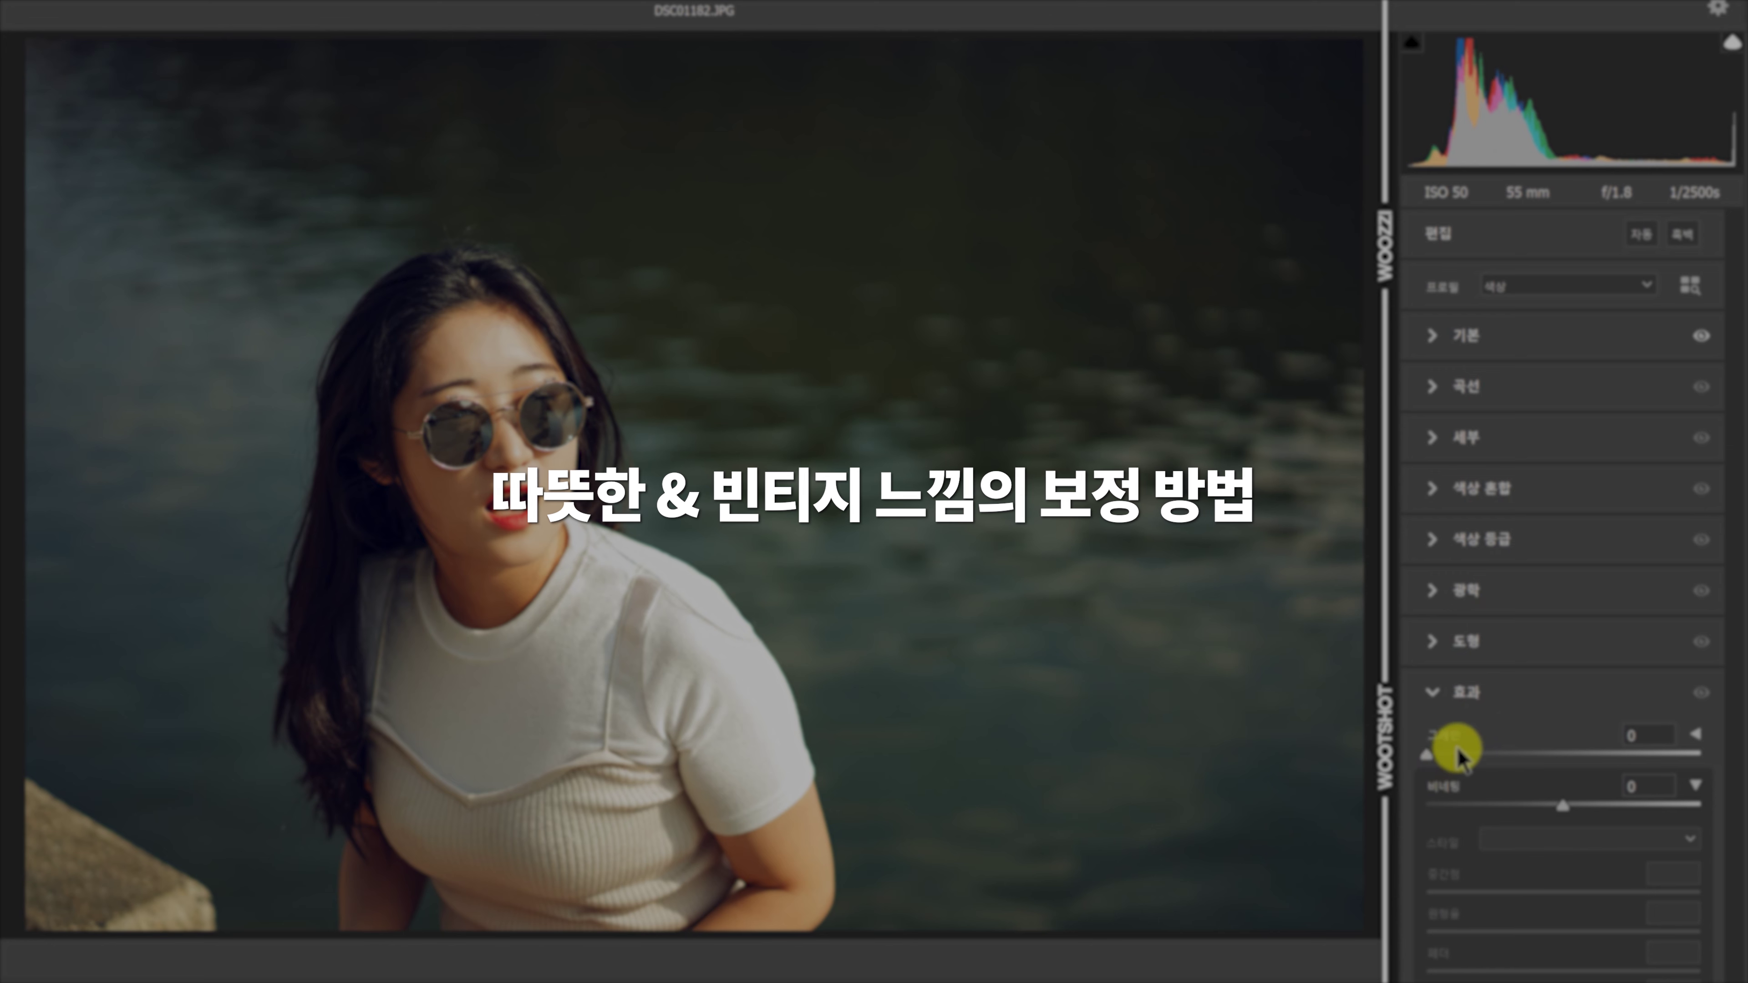
pyautogui.click(1426, 755)
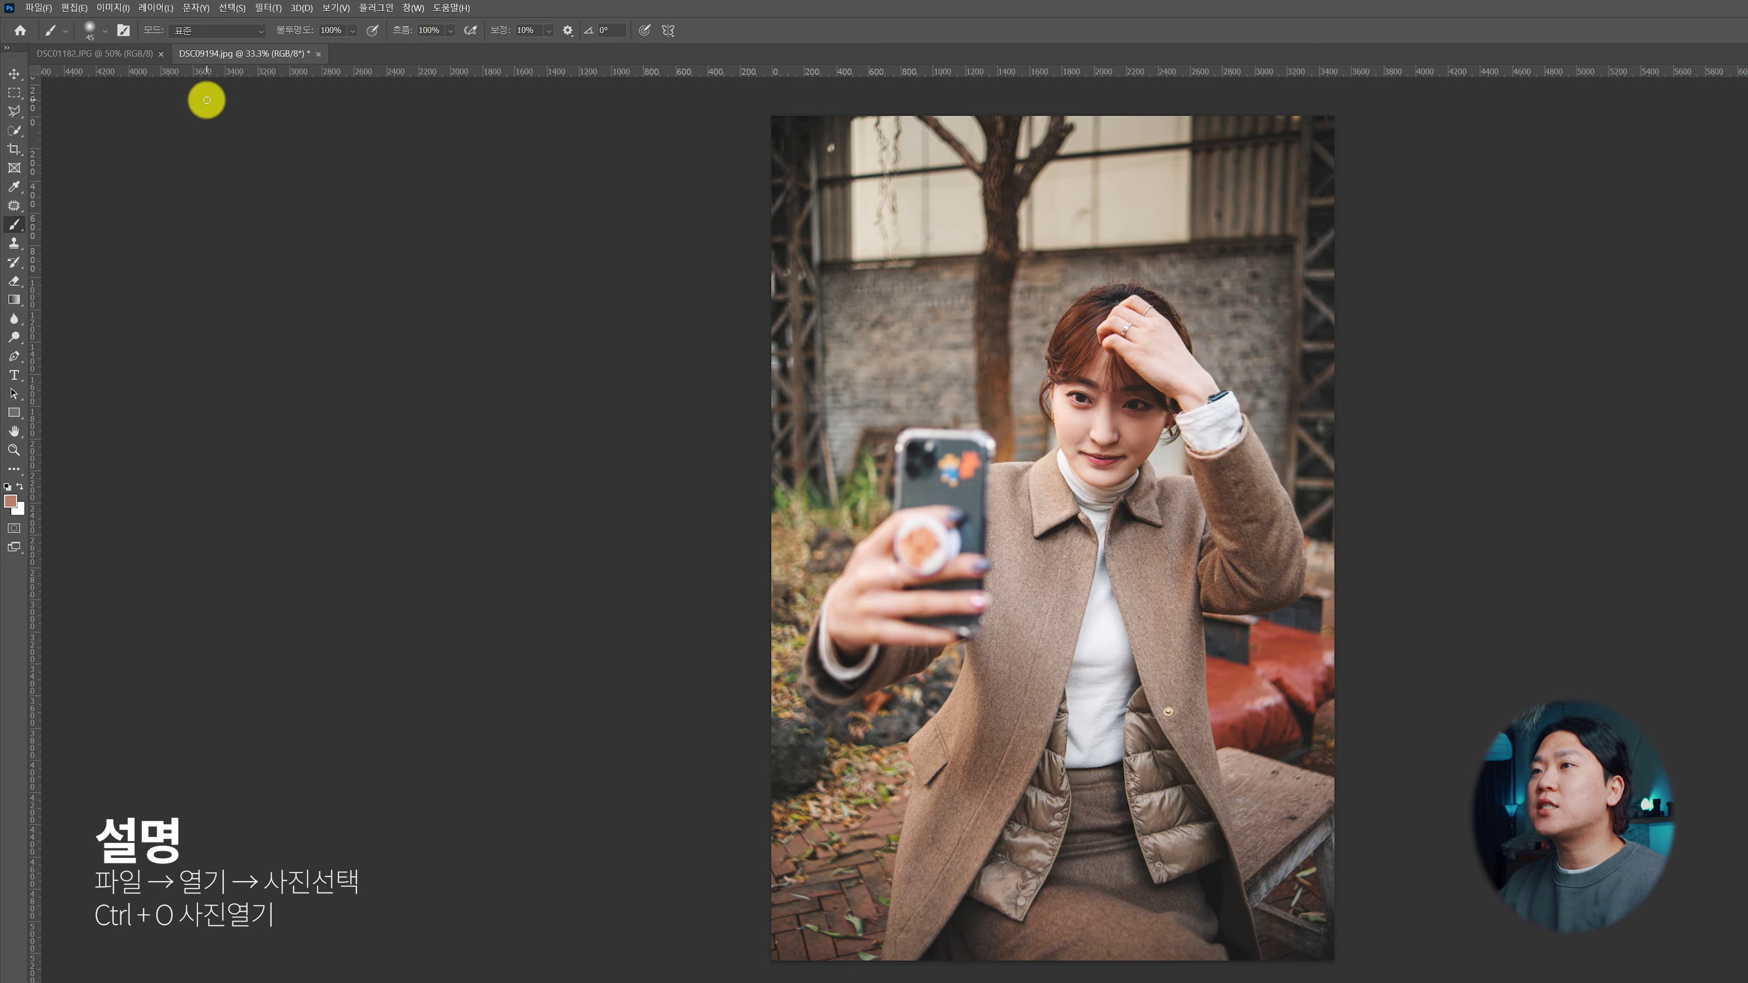
# Bring the DSC09194.jpg portrait to the front and duplicate its background layer
pyautogui.click(121, 53)
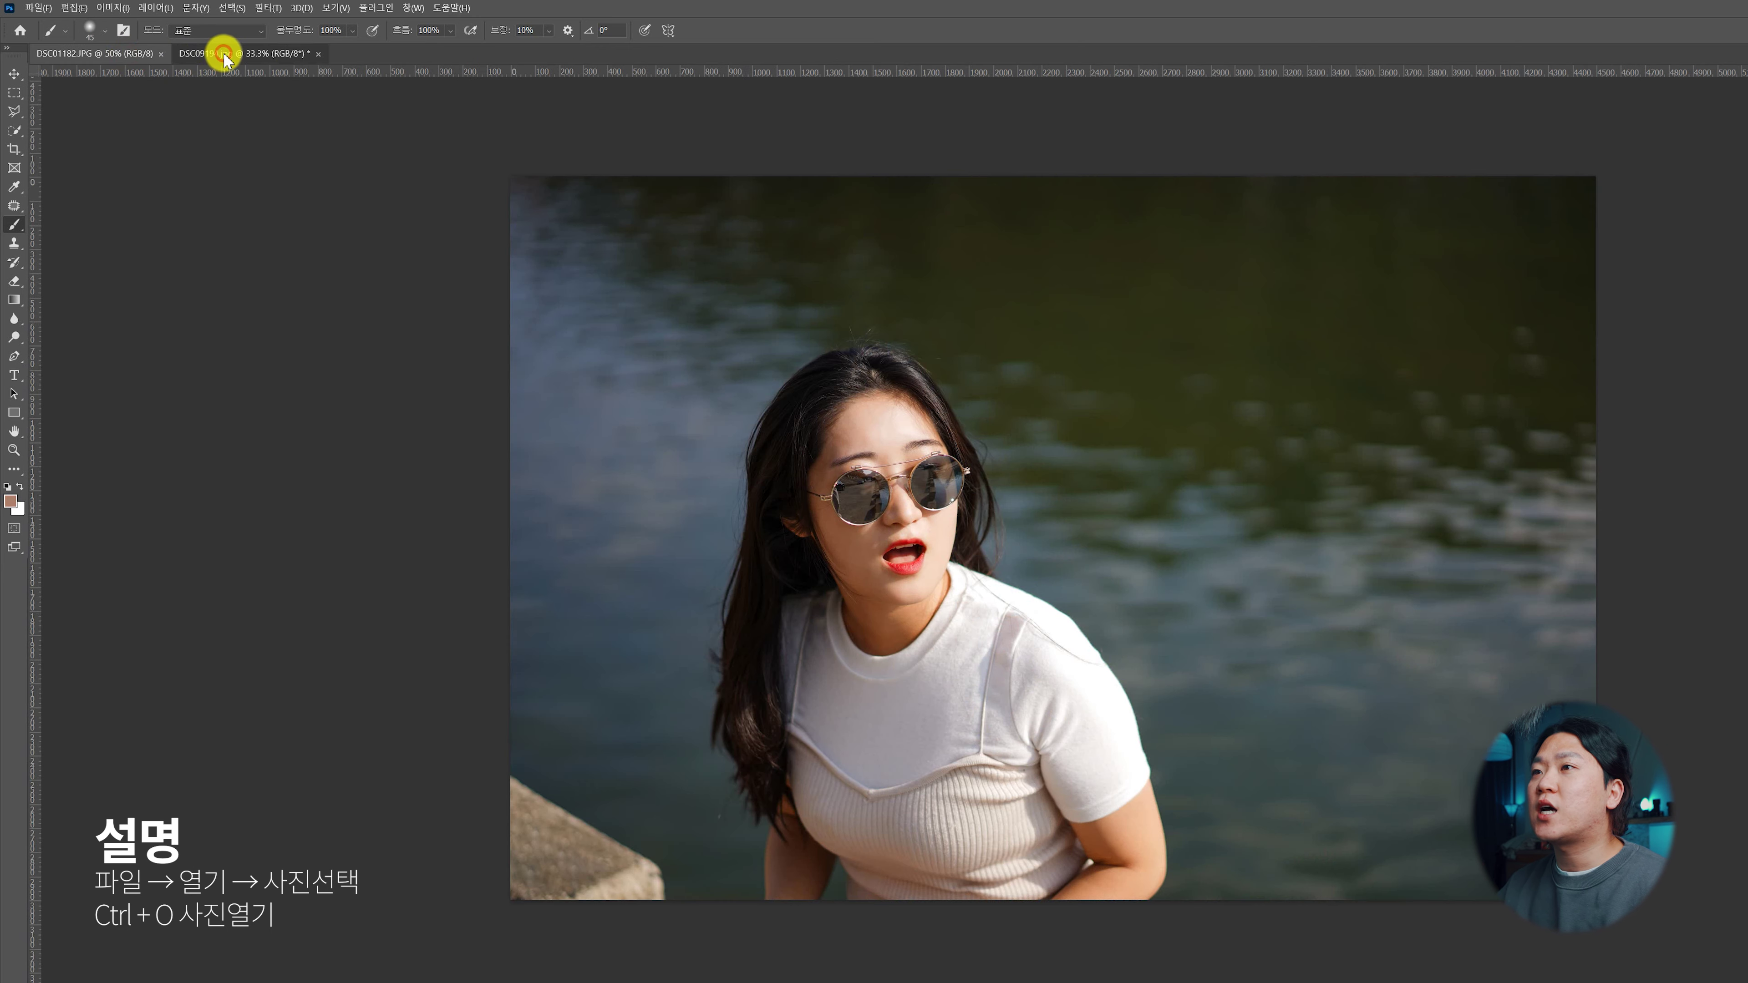
pyautogui.click(221, 54)
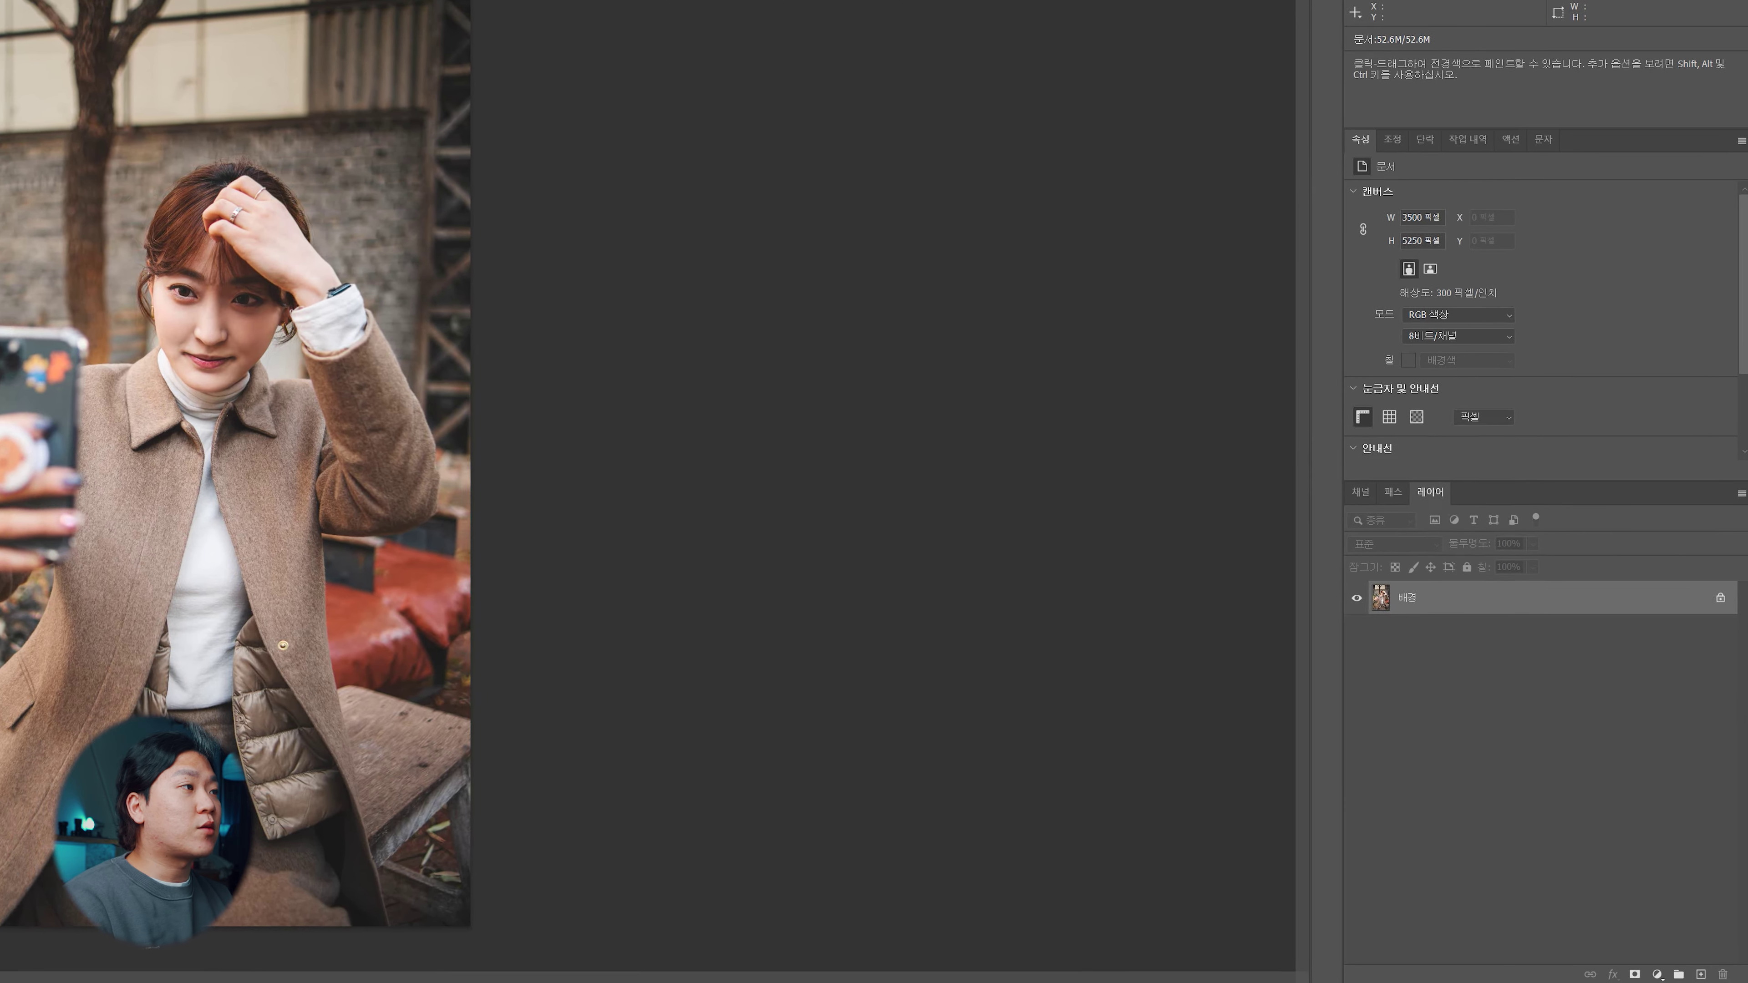
pyautogui.hotkey('ctrl', 'j')
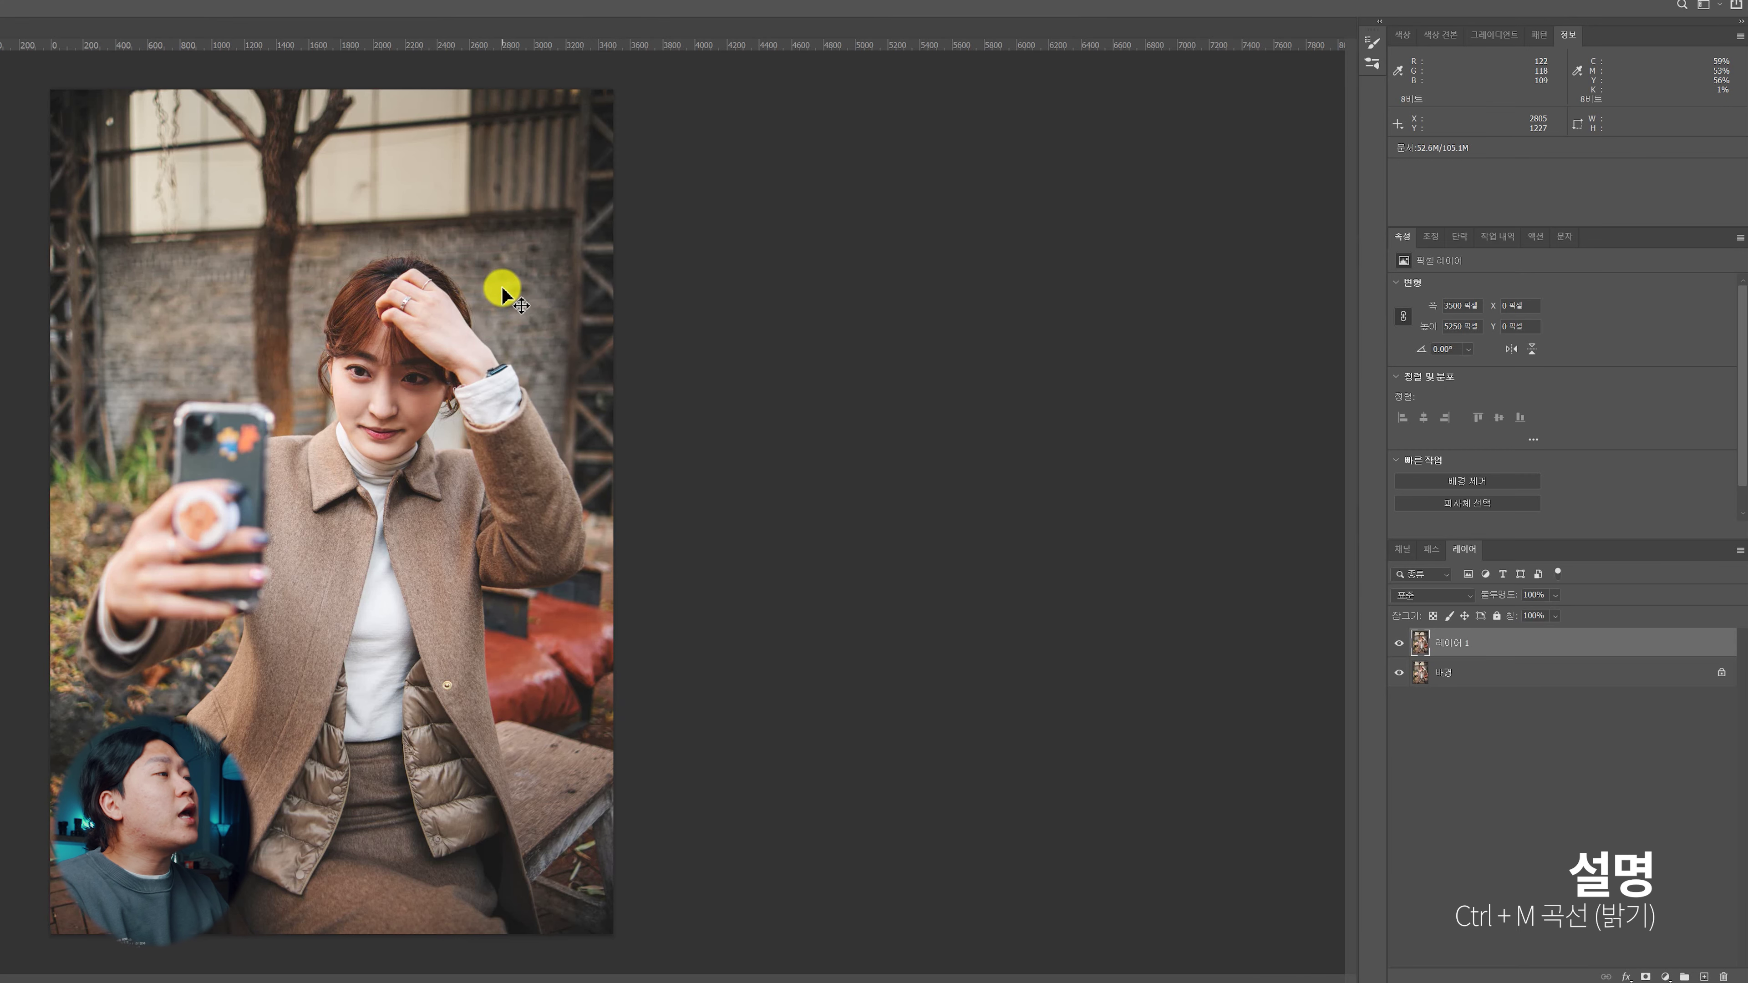
# Brighten the duplicated layer's midtones directly with Curves, using input 103 and output 131
pyautogui.hotkey('ctrl', 'm')
pyautogui.moveTo(733, 188); pyautogui.dragTo(735, 173)
pyautogui.moveTo(799, 340); pyautogui.dragTo(784, 328)
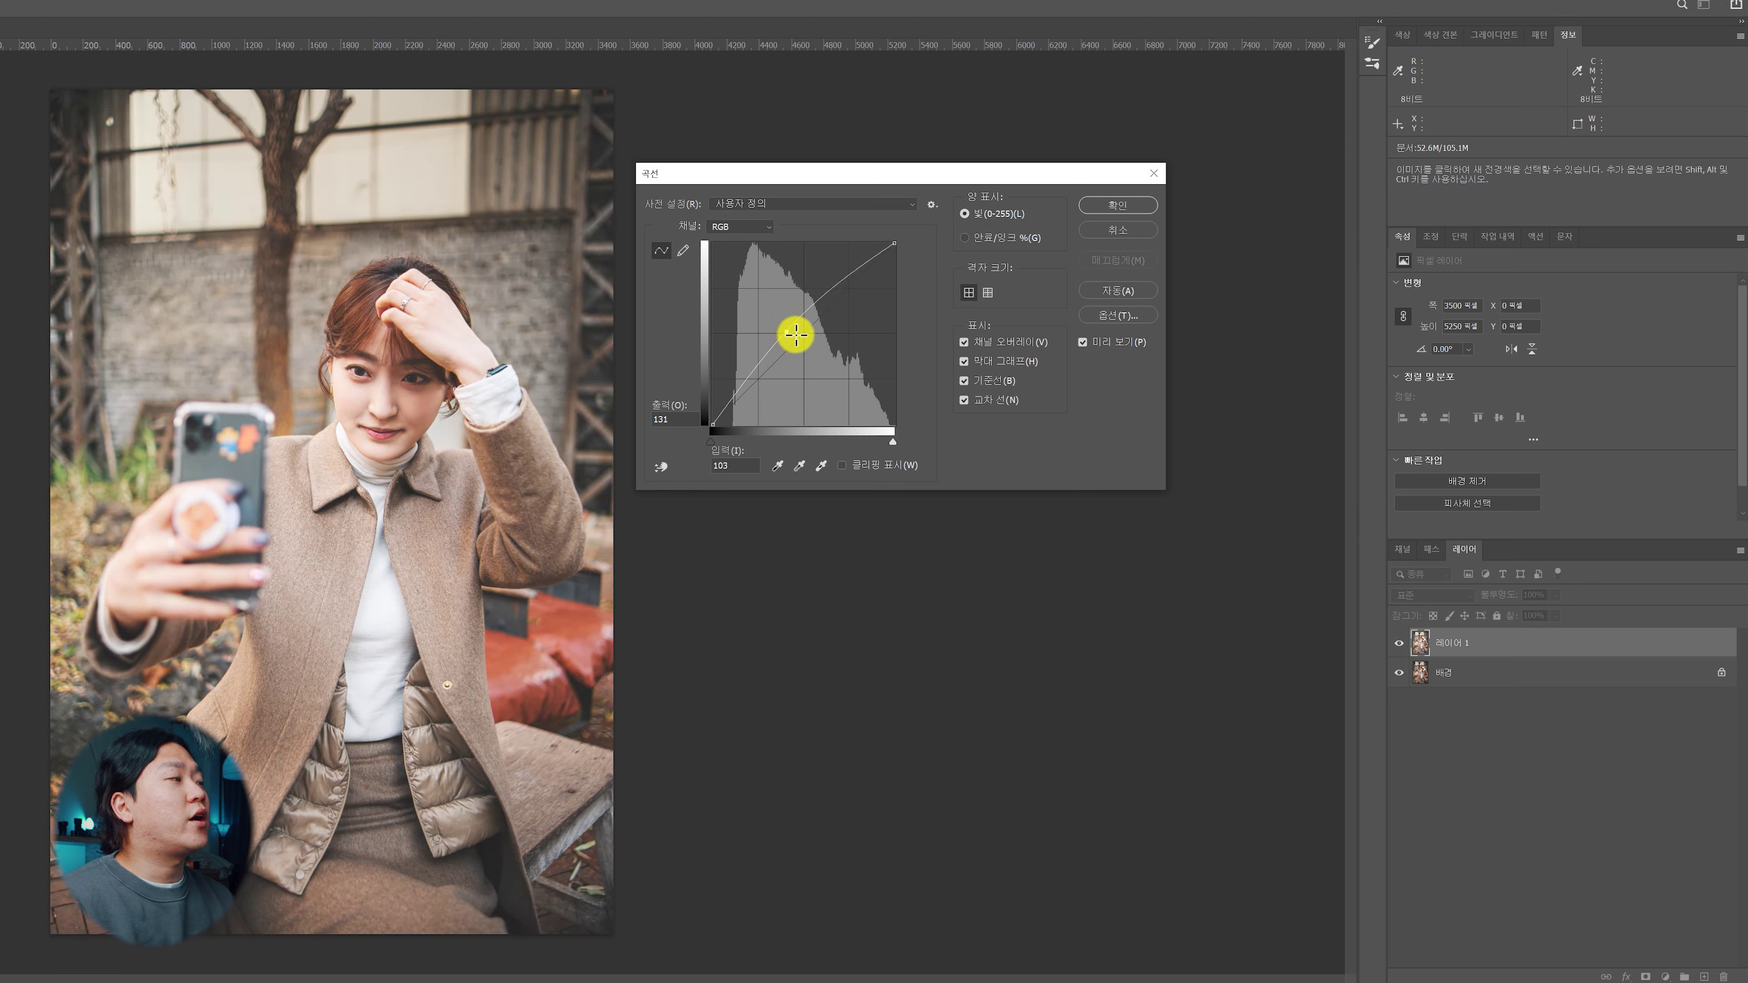
pyautogui.click(1106, 207)
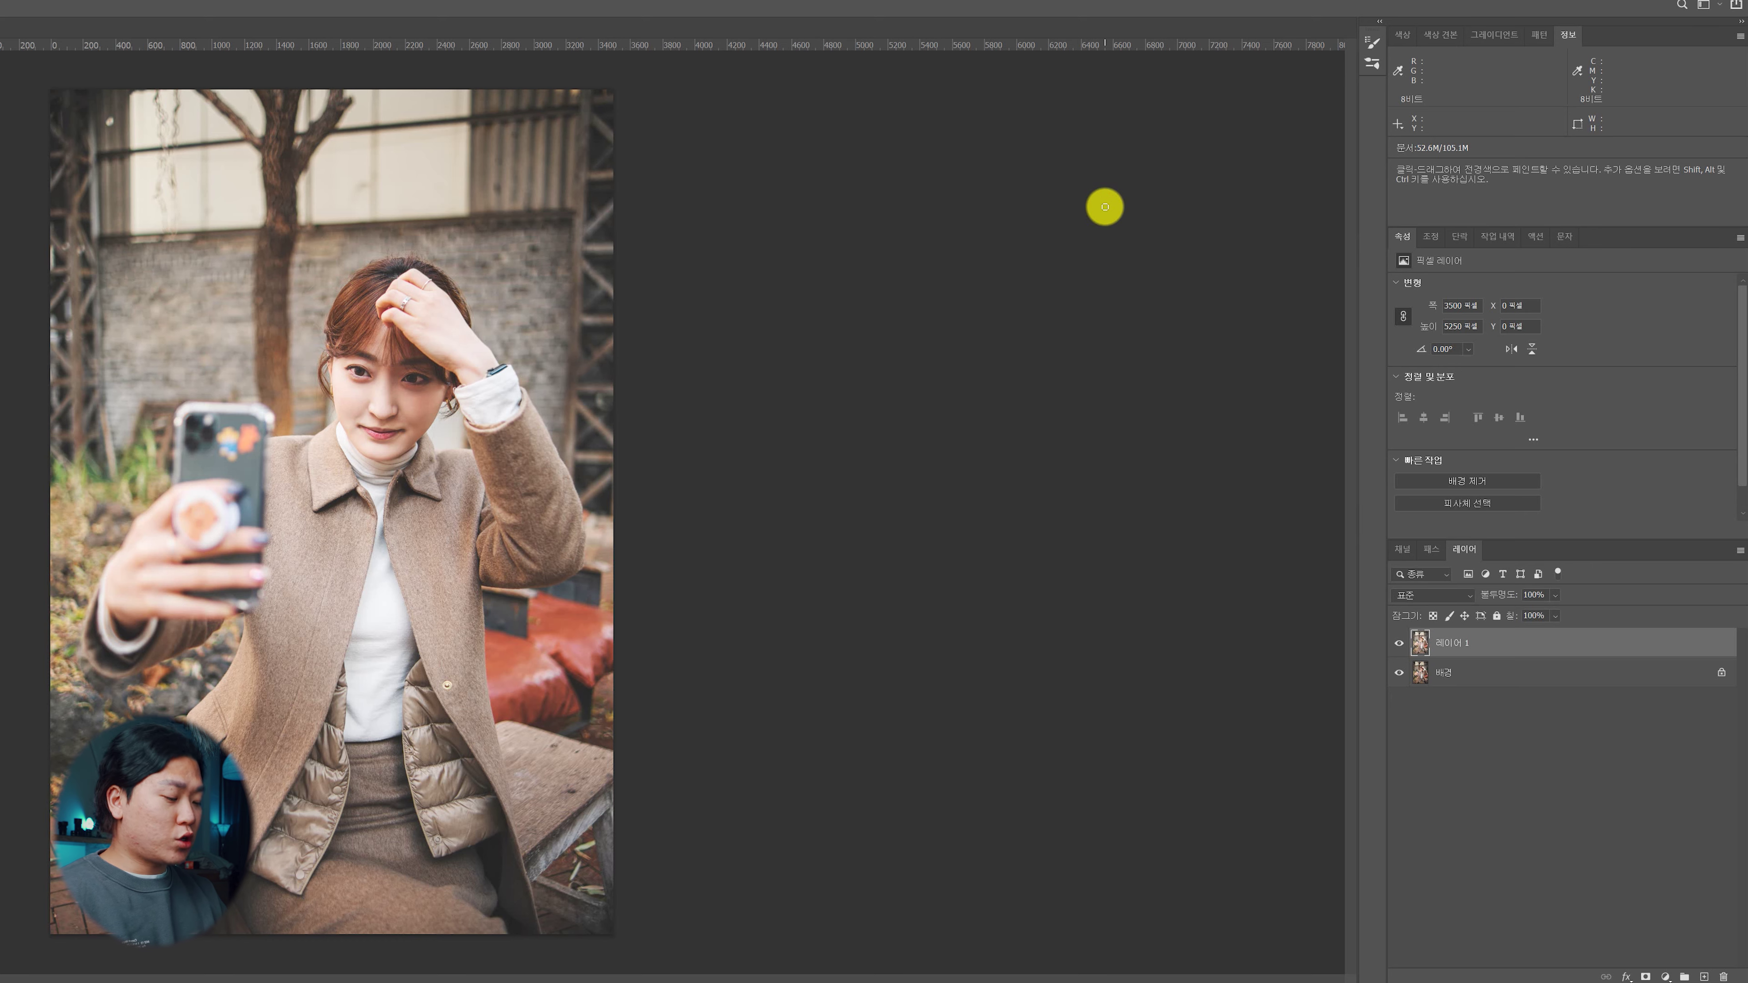
pyautogui.hotkey('ctrl', 'm')
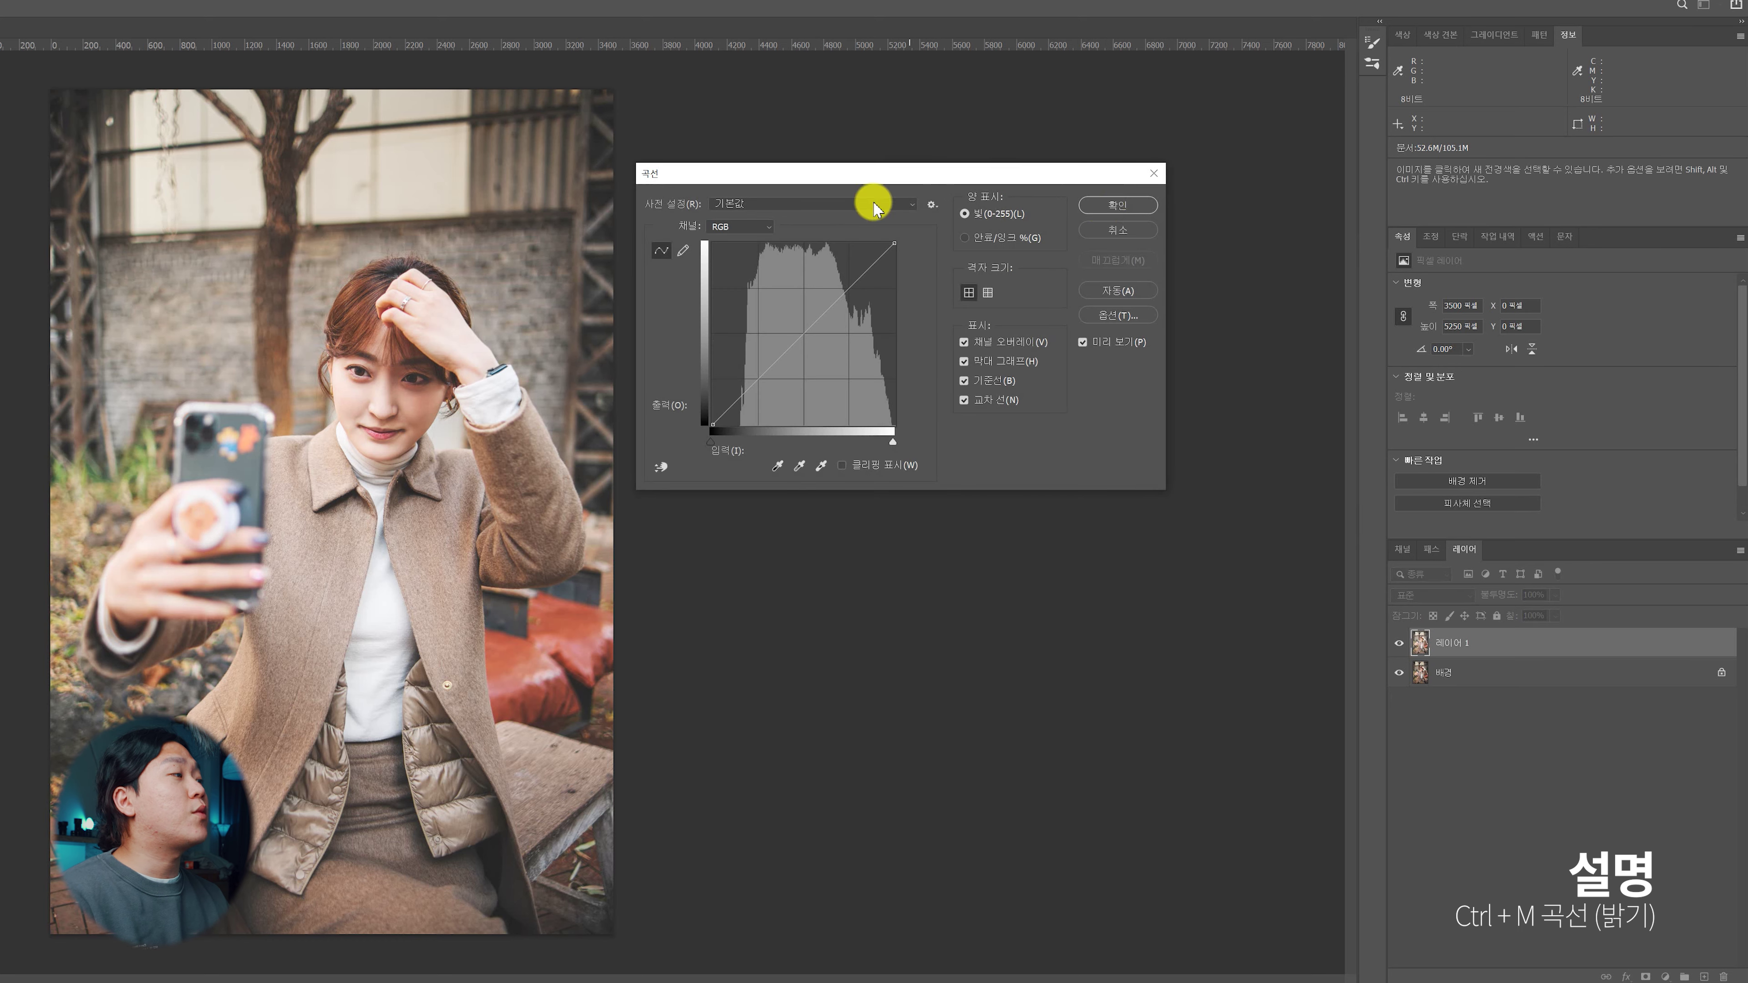
pyautogui.moveTo(798, 339); pyautogui.dragTo(790, 324)
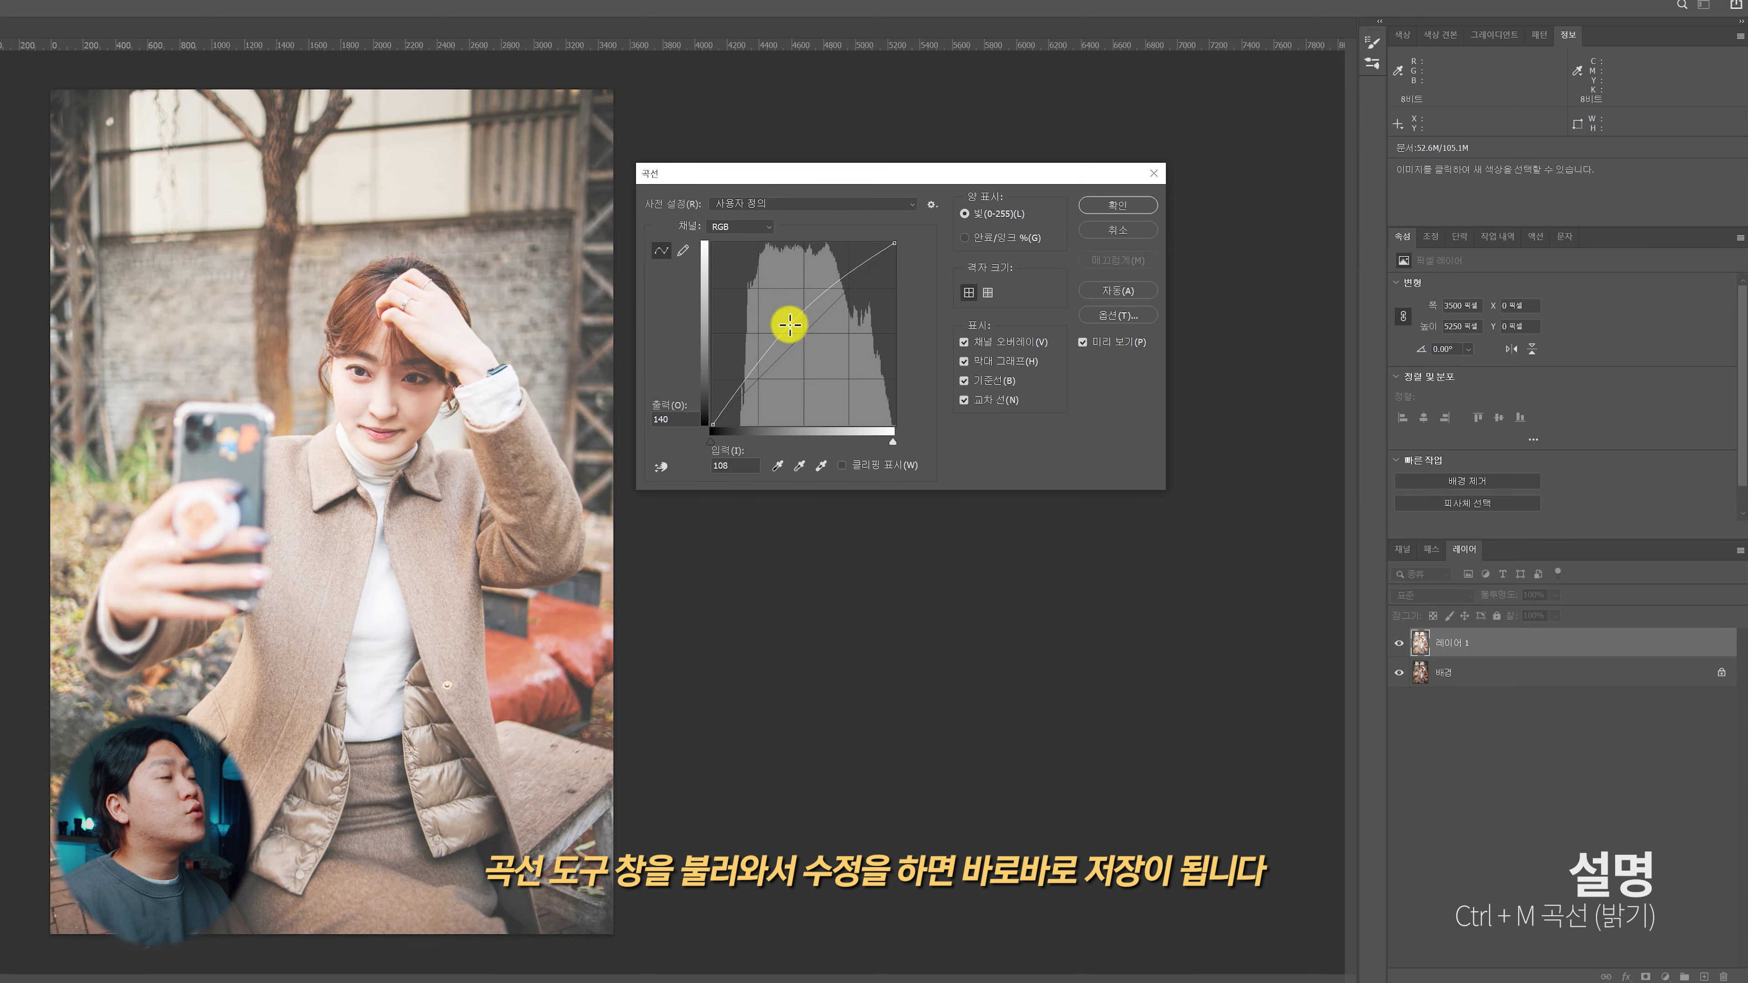
pyautogui.click(1128, 229)
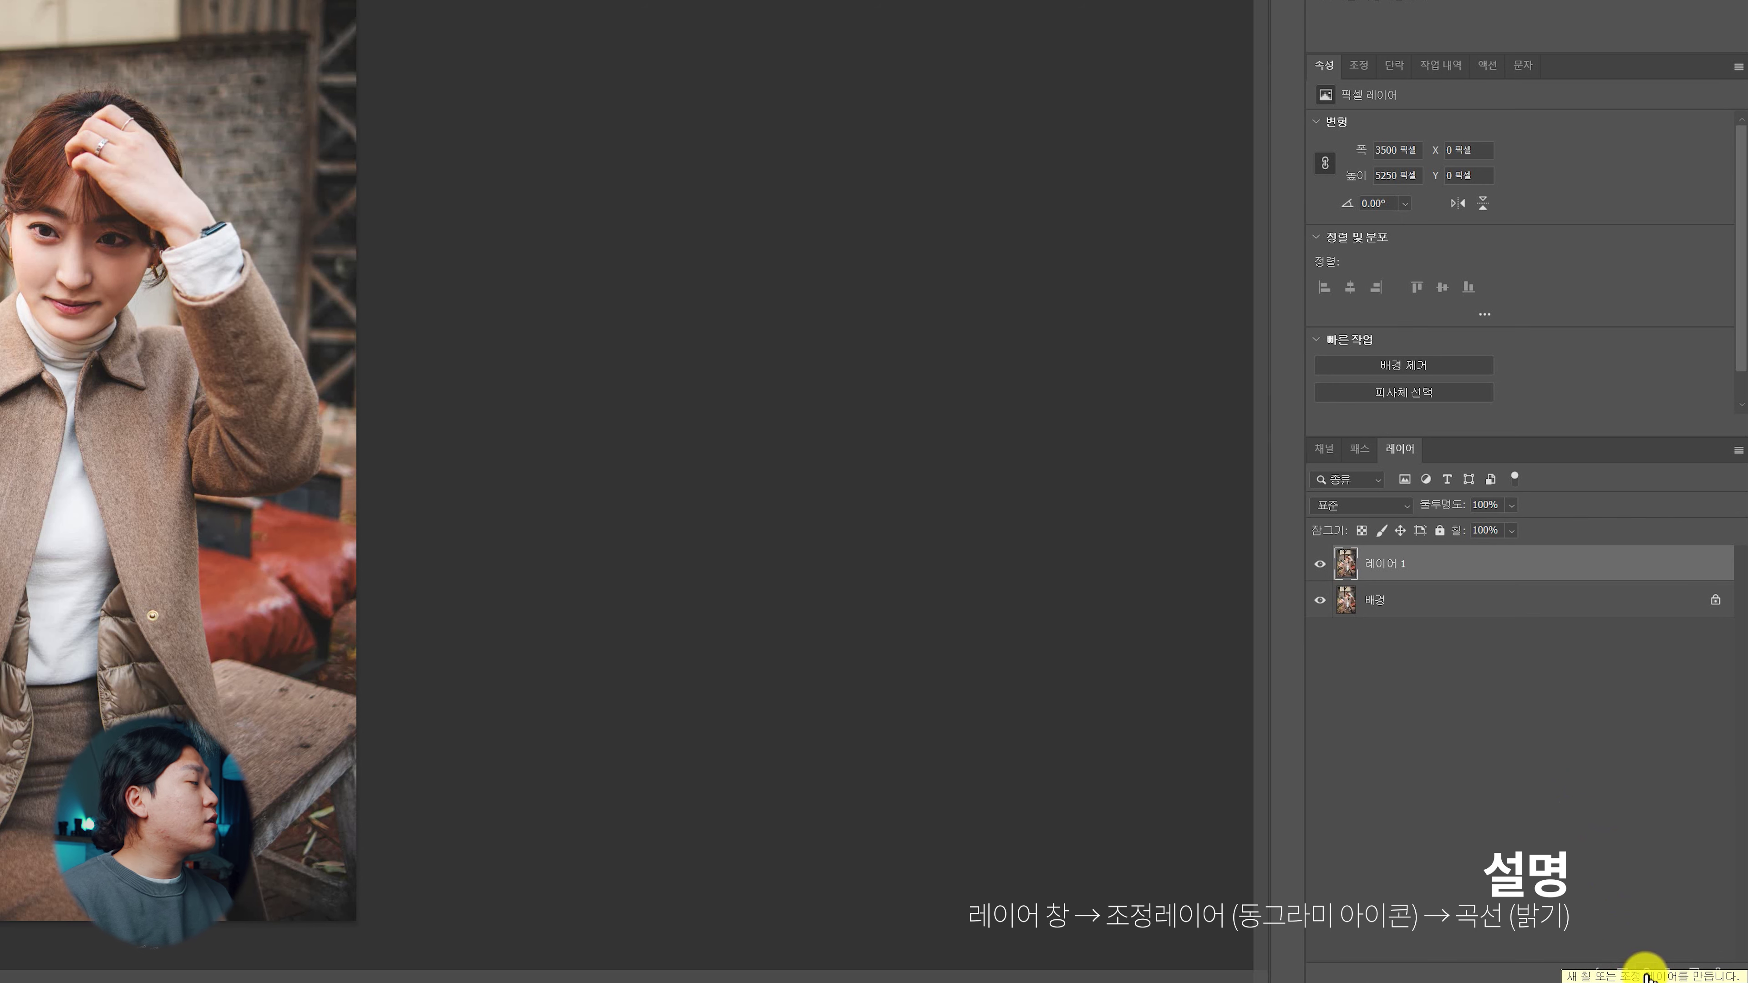
# Add a Curves adjustment layer above the duplicated photo layer
pyautogui.click(1645, 974)
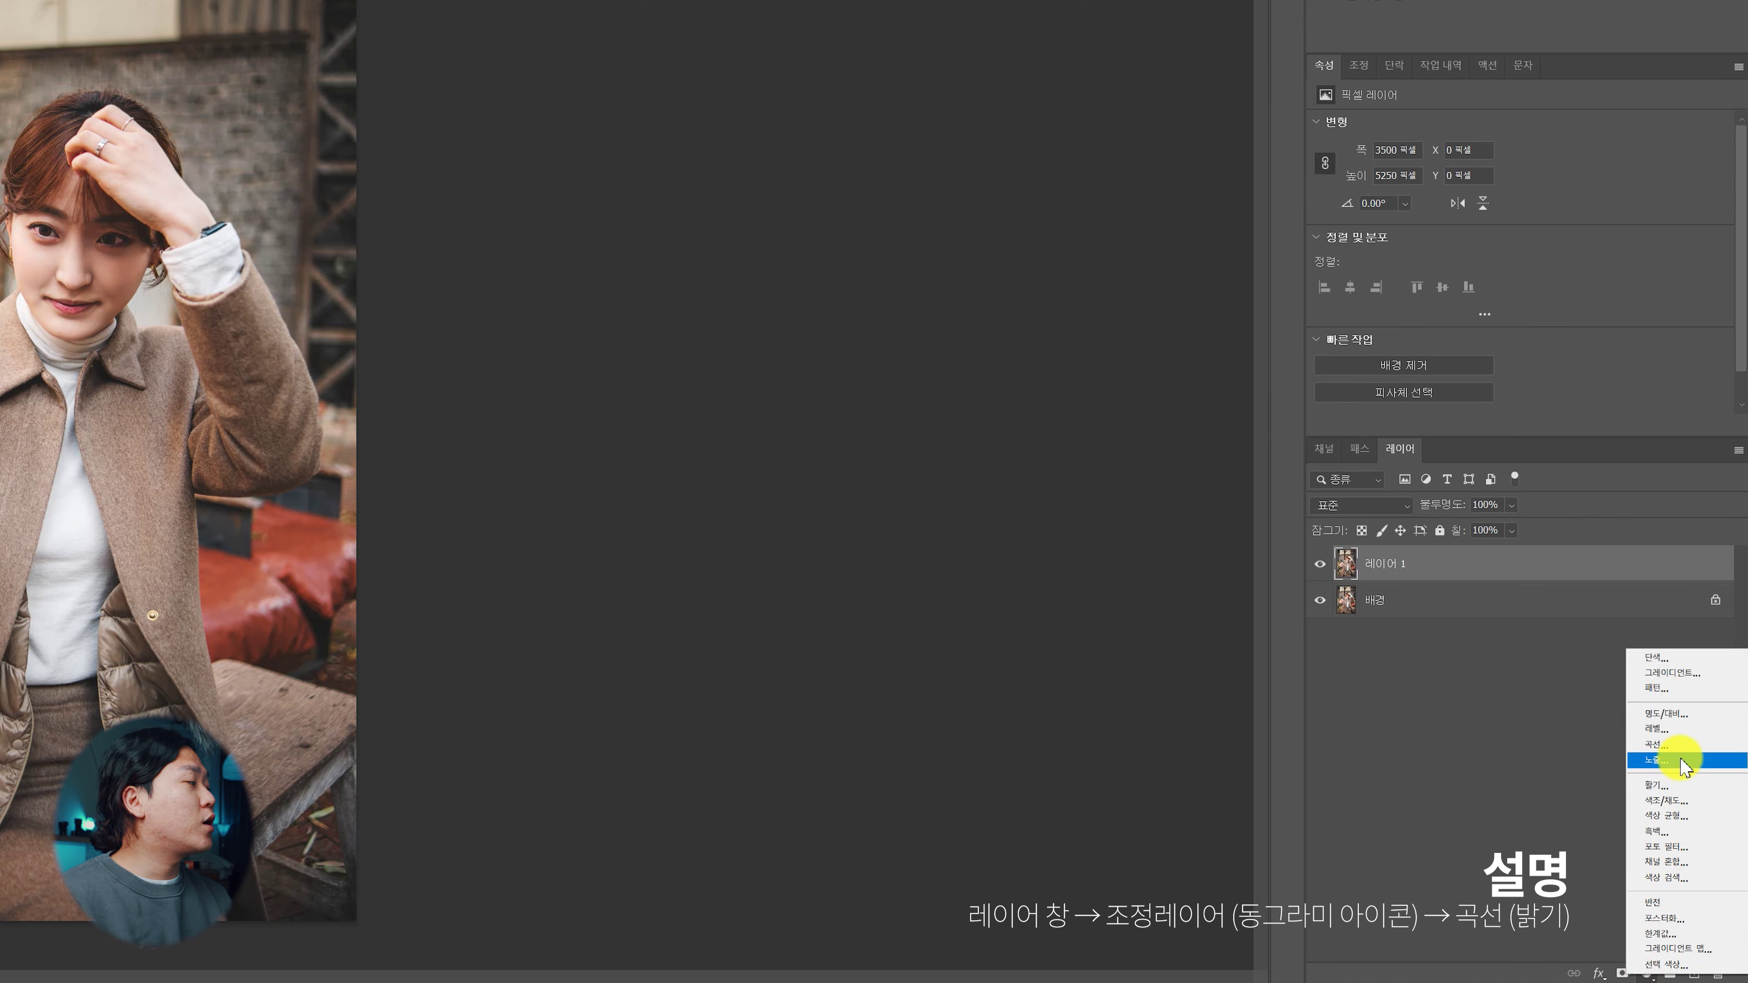
pyautogui.click(1663, 745)
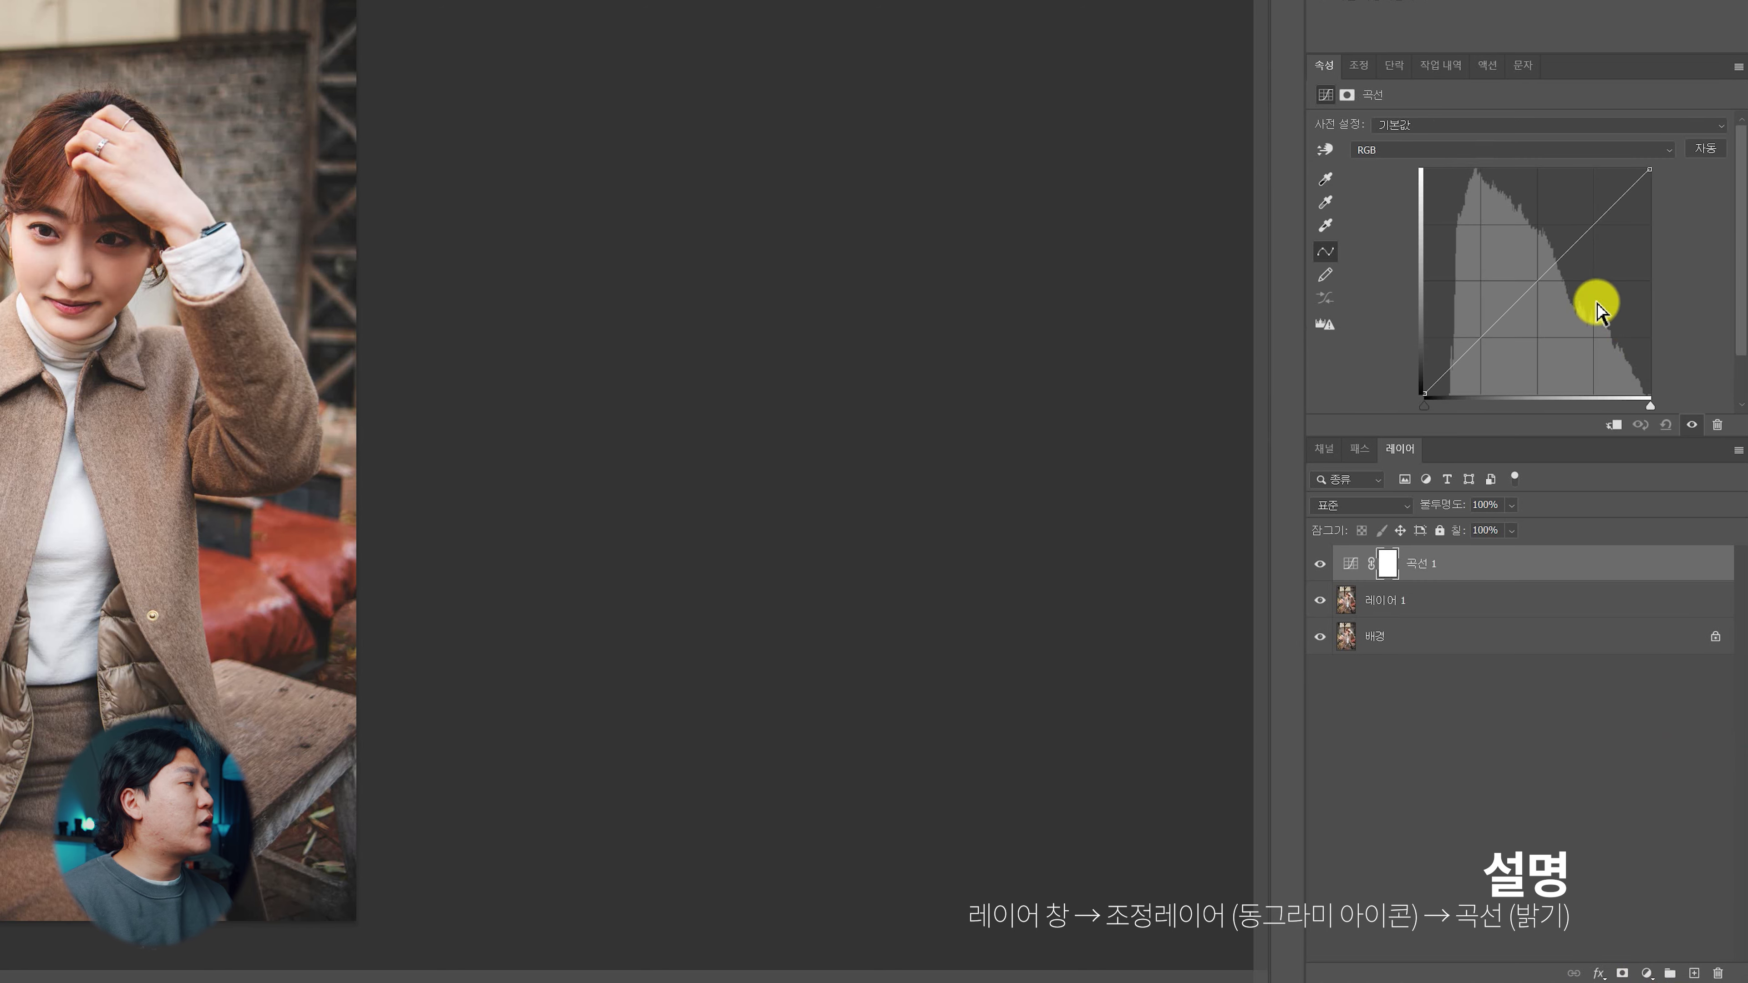
pyautogui.moveTo(1537, 274); pyautogui.dragTo(1511, 296)
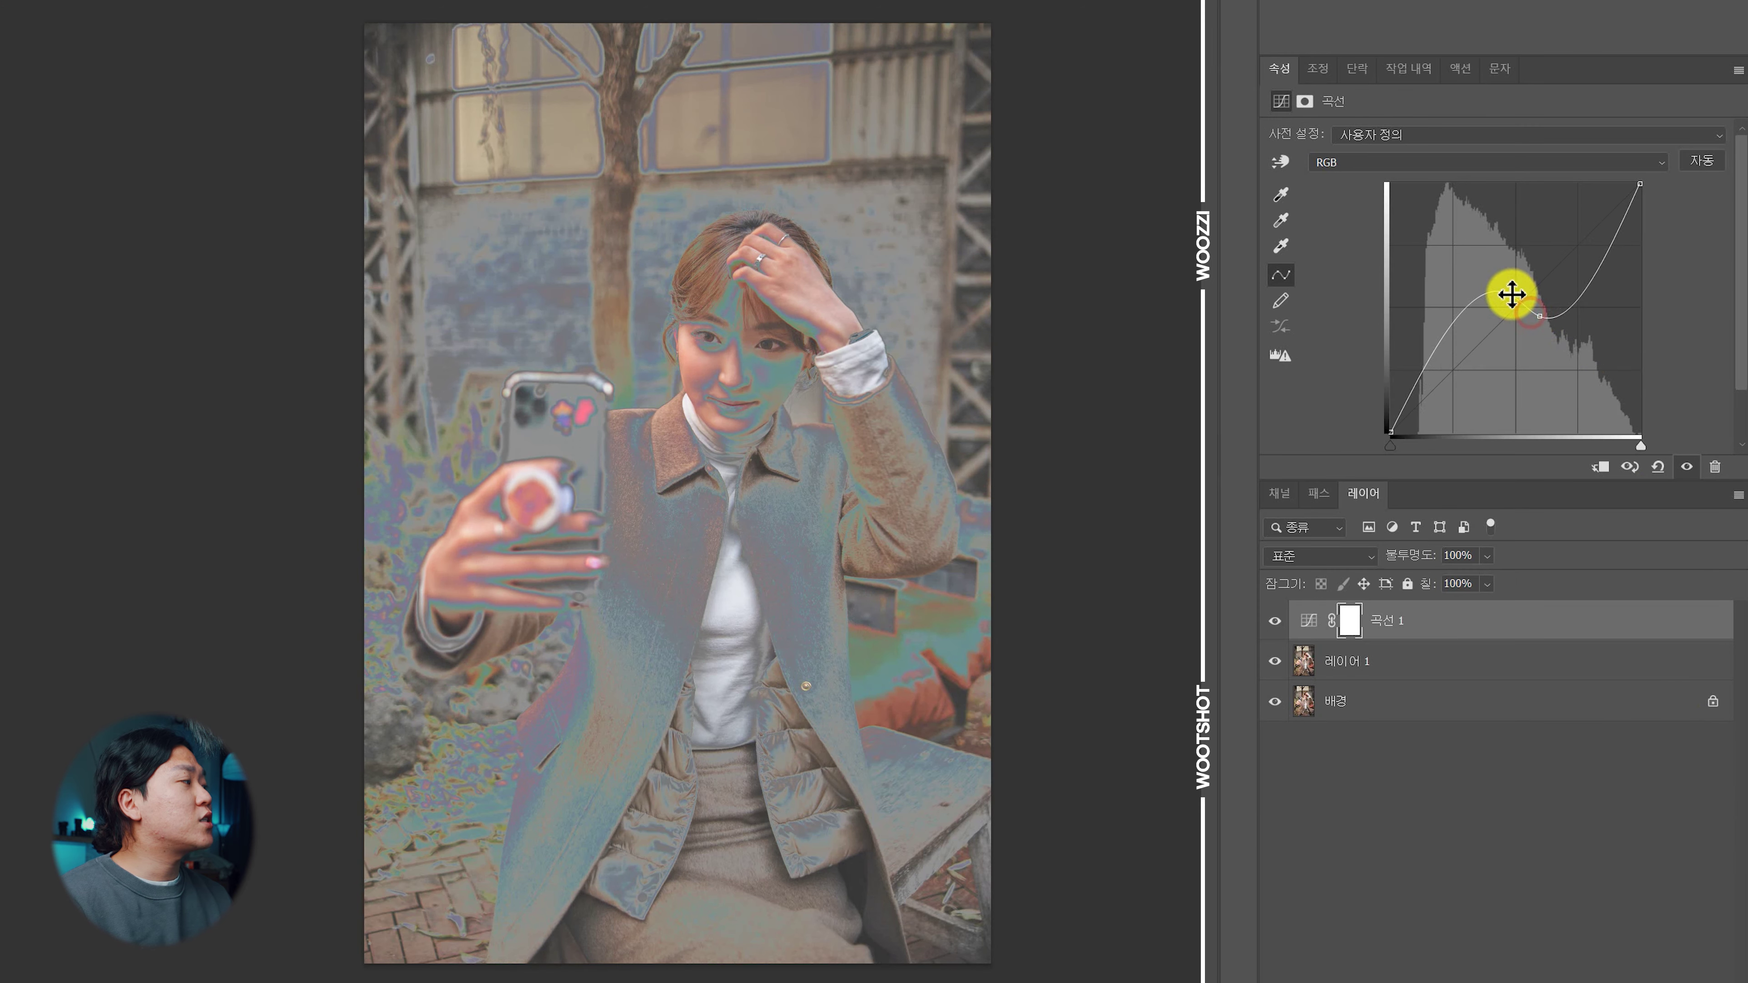
pyautogui.hotkey('ctrl', 'z')
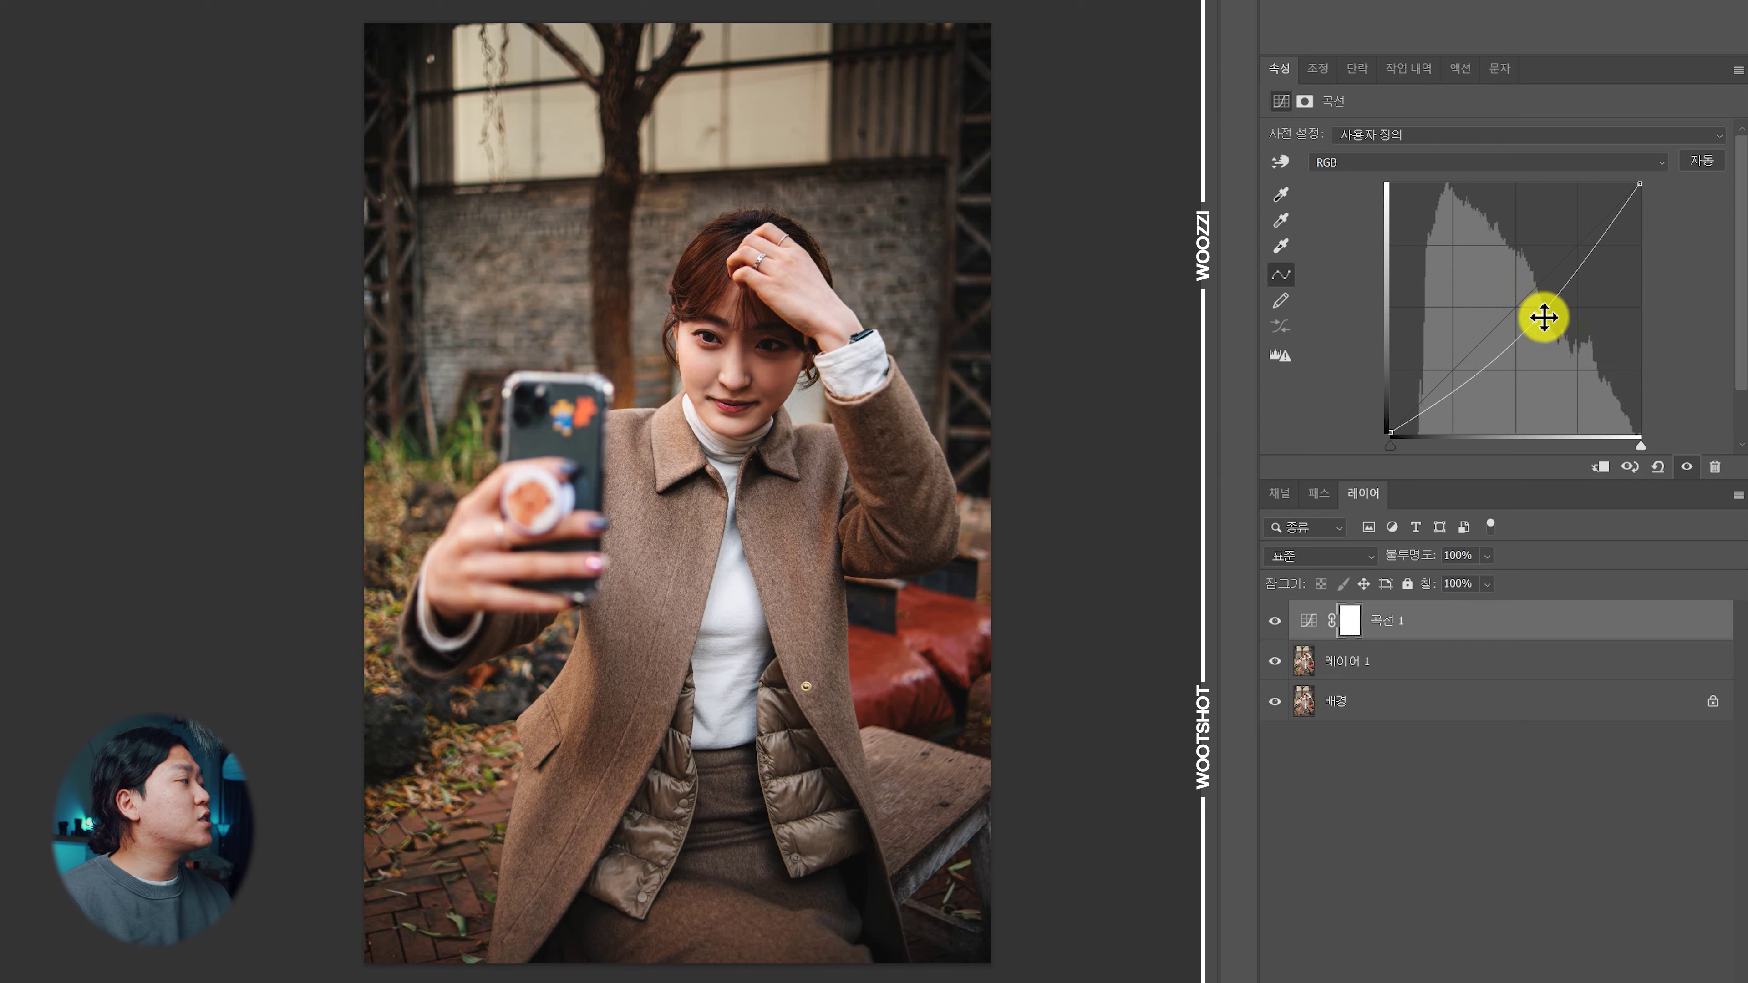
pyautogui.hotkey('ctrl', 'z')
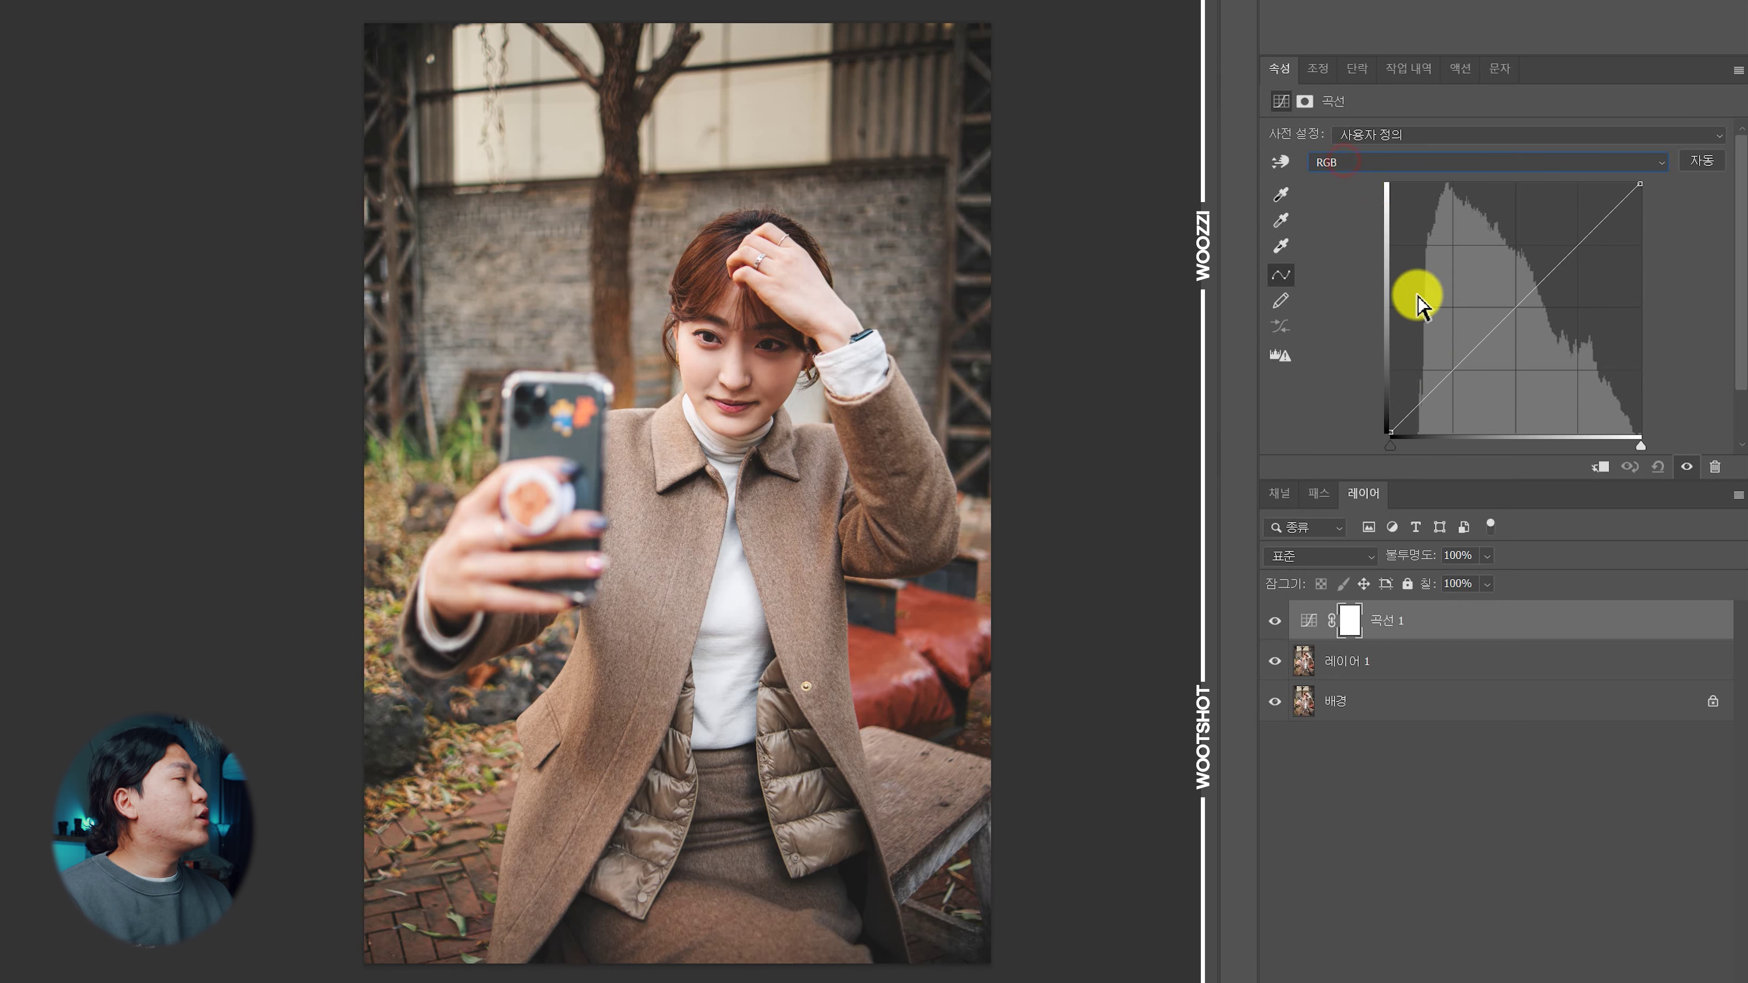
# Raise the shadow end of the Blue channel curve while anchoring its midpoint, and compare the photo with and without the Curves layer
pyautogui.click(1330, 165)
pyautogui.click(1330, 228)
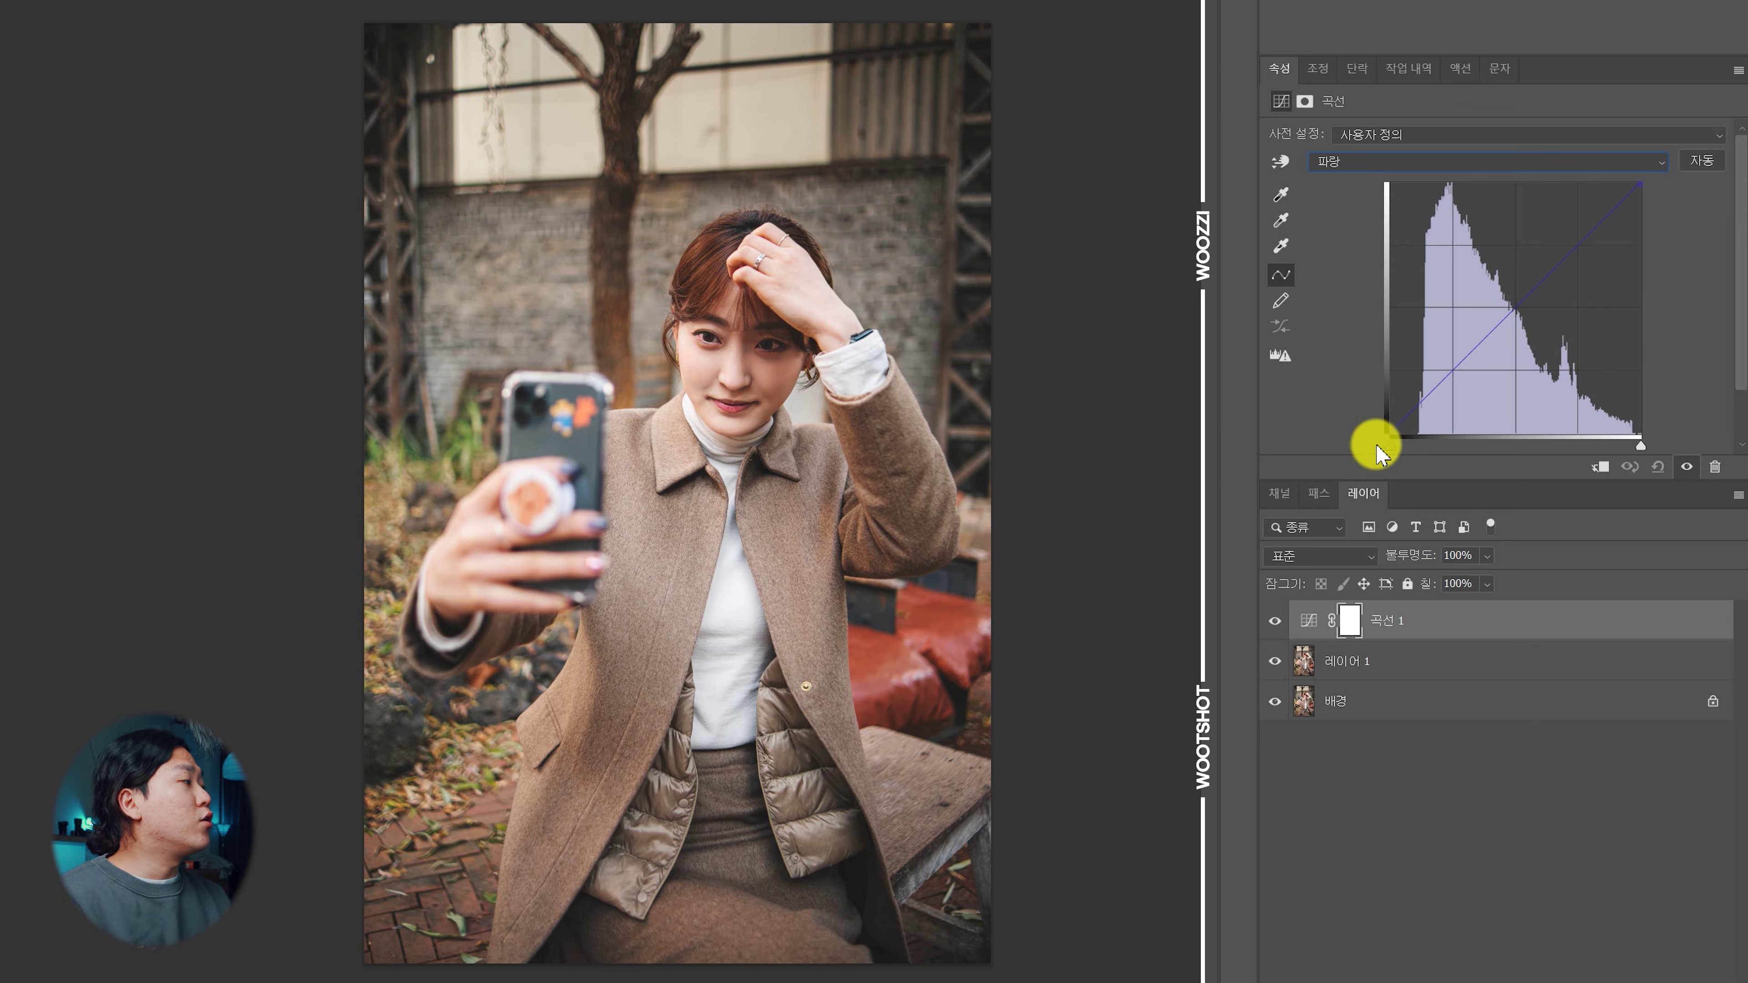
pyautogui.moveTo(1391, 433); pyautogui.dragTo(1360, 407)
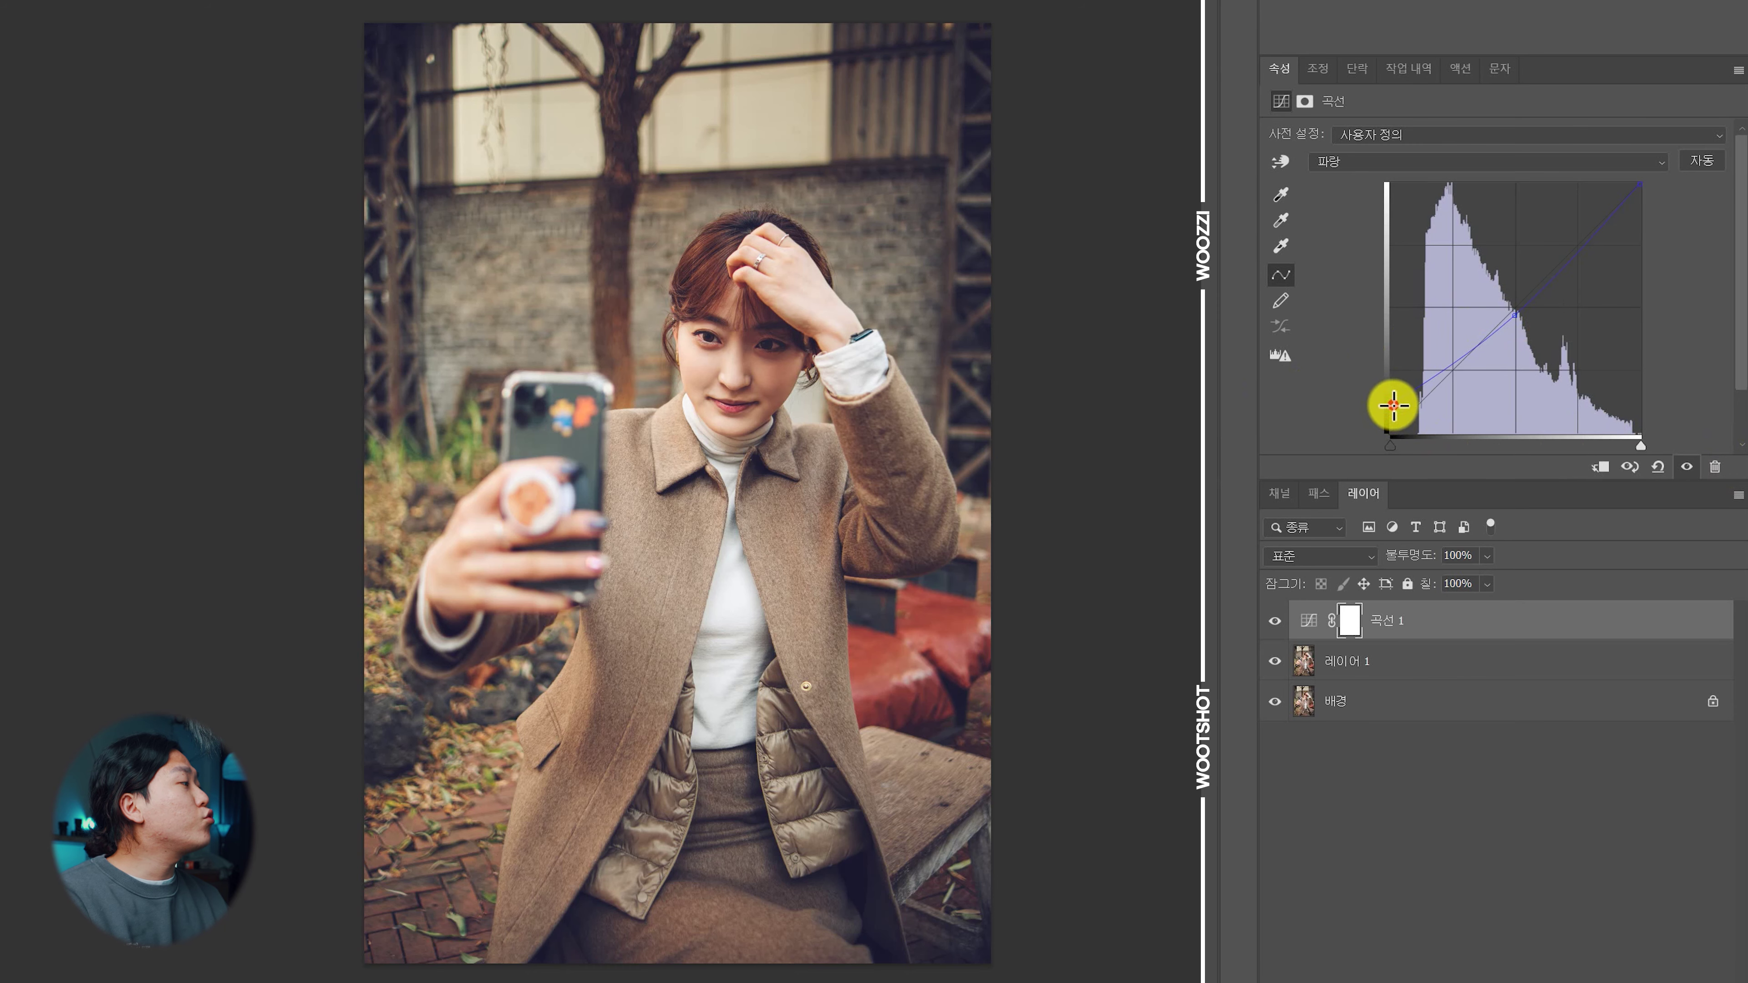
pyautogui.moveTo(1393, 405); pyautogui.dragTo(1363, 434)
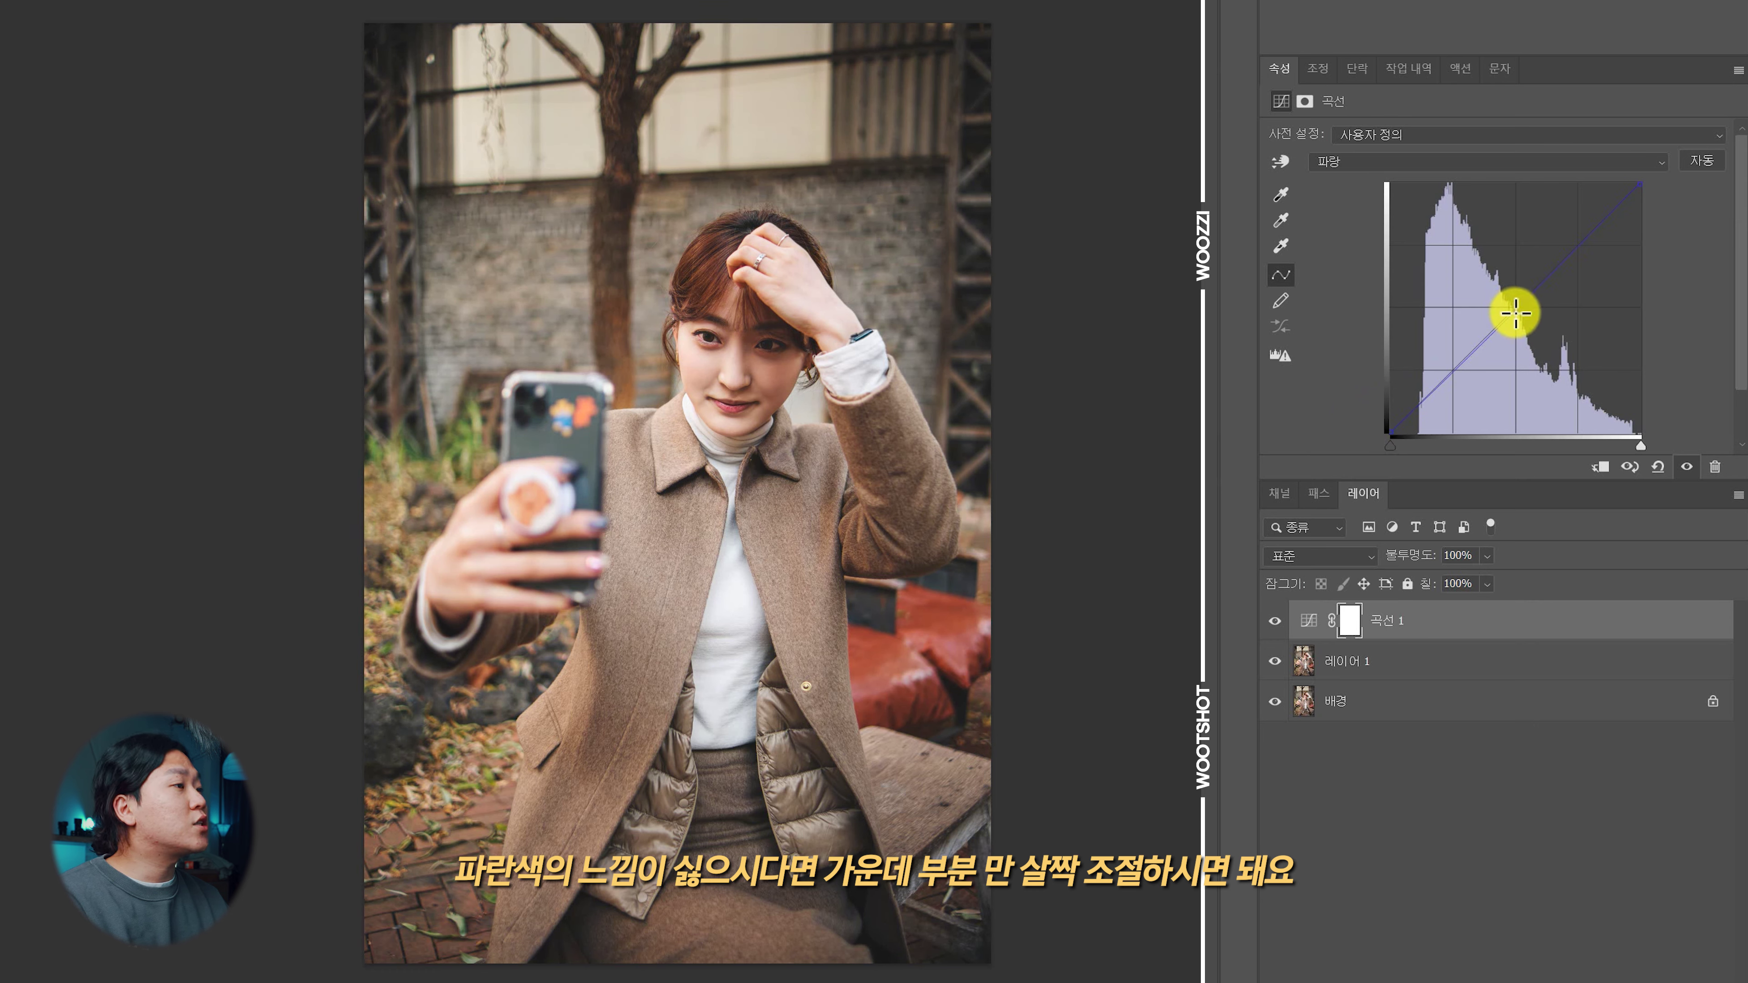
pyautogui.click(1516, 314)
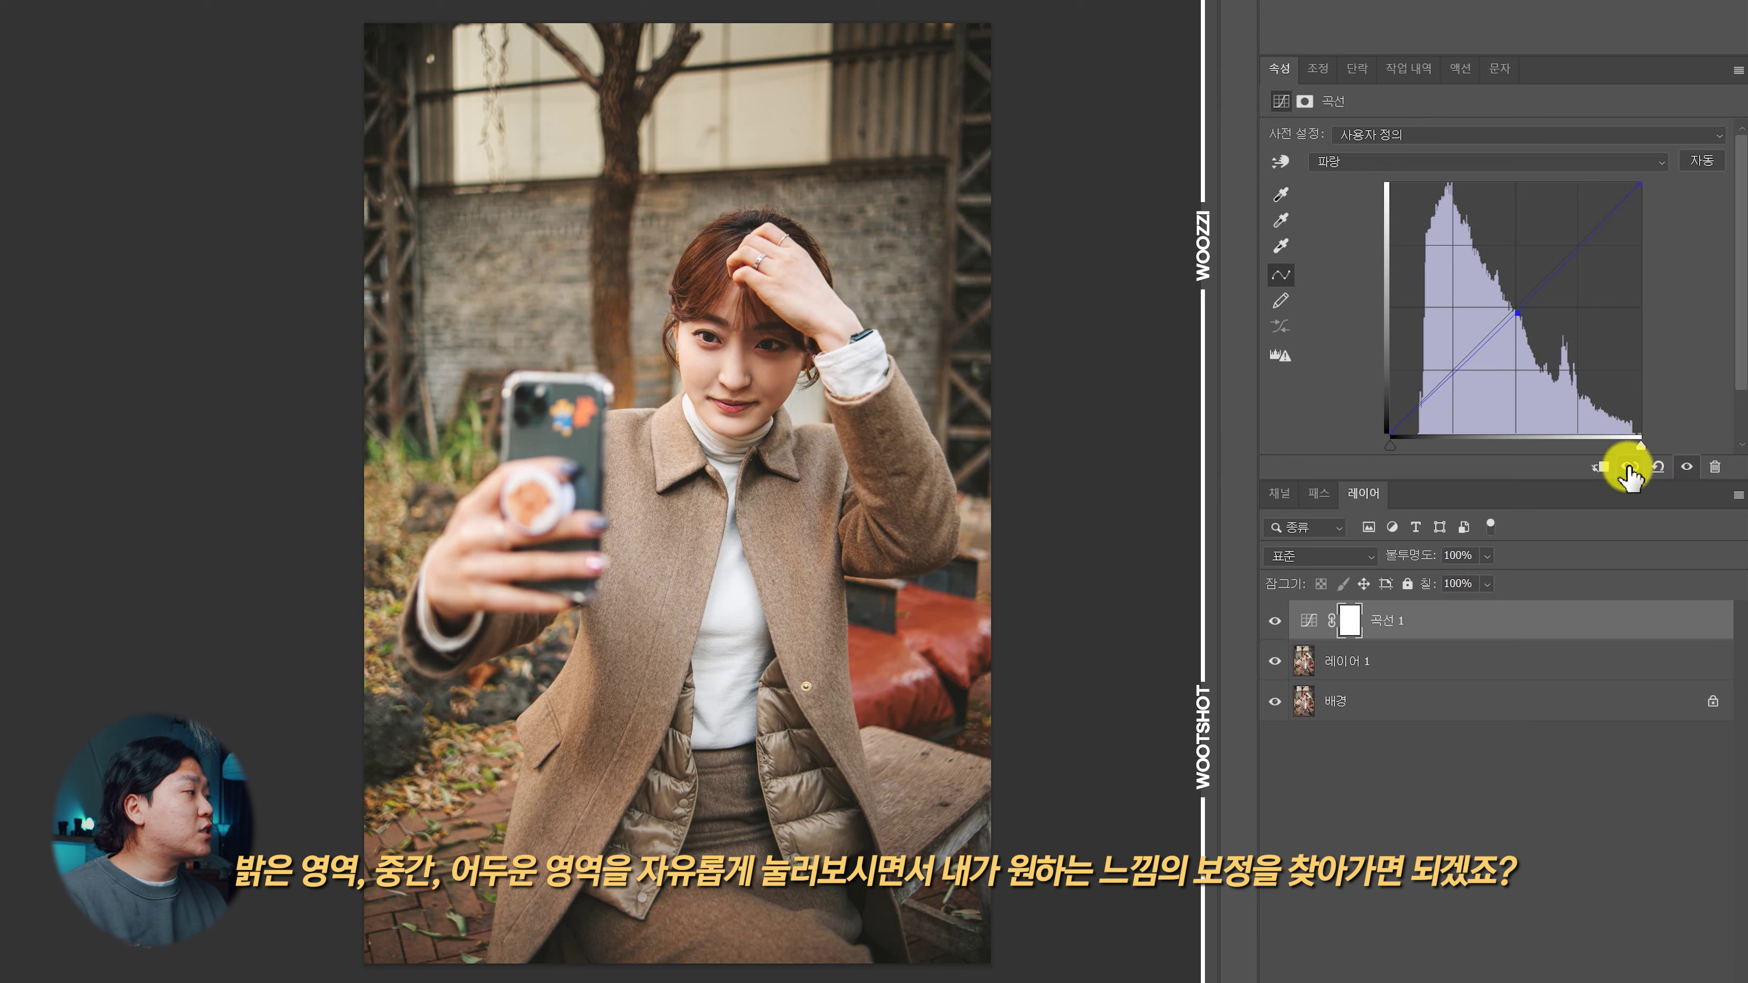
pyautogui.moveTo(1374, 424); pyautogui.dragTo(1360, 413)
pyautogui.click(1516, 310)
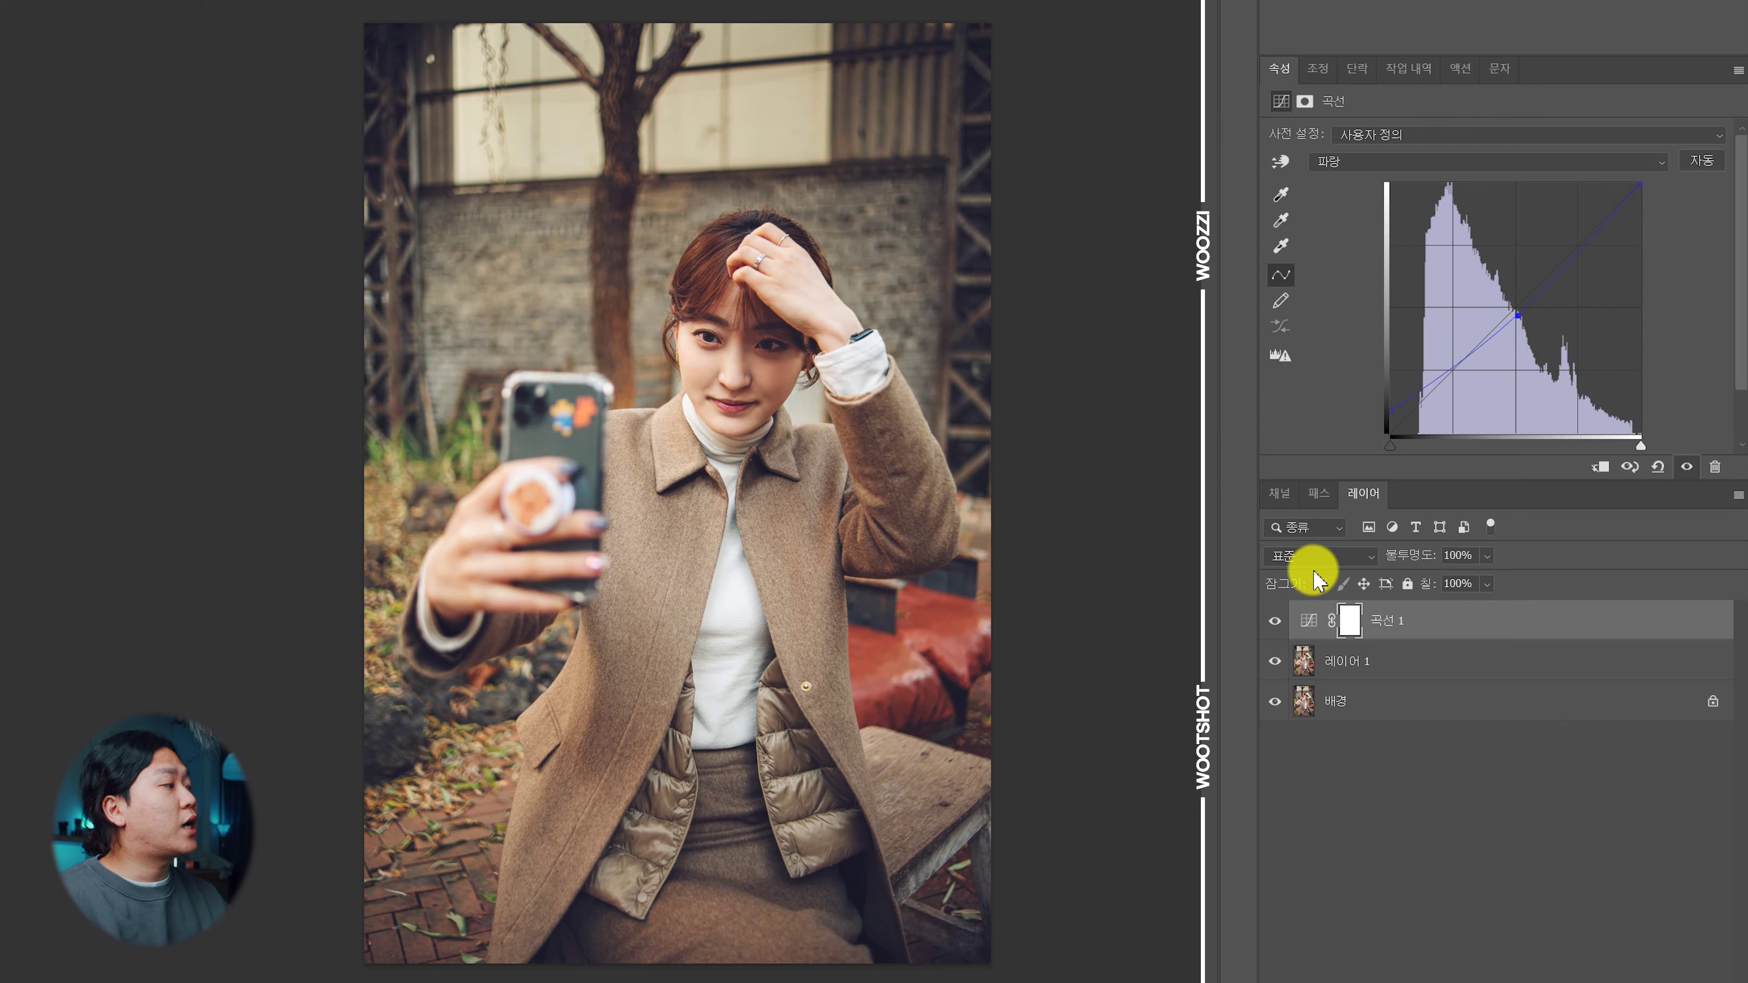
pyautogui.click(1276, 620)
pyautogui.click(1280, 621)
pyautogui.click(1277, 622)
pyautogui.click(1277, 622)
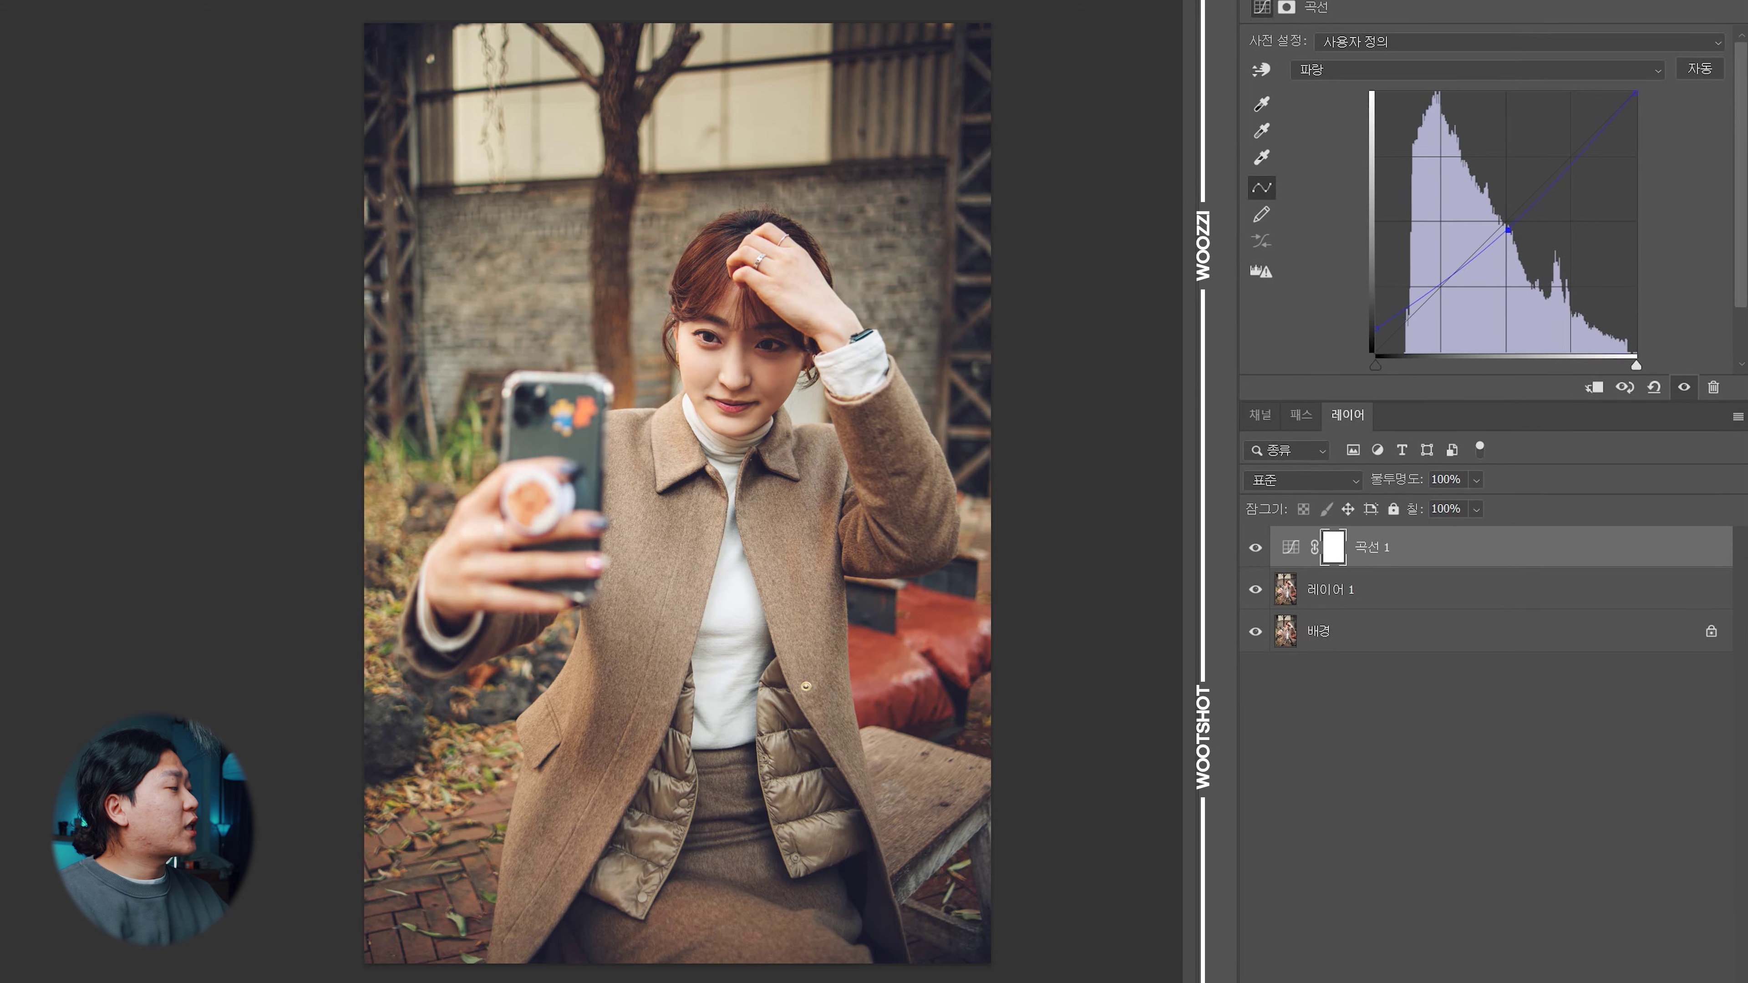
# Add a Selective Color adjustment layer and set its Reds to Cyan -22% and Black +8%
pyautogui.click(1628, 971)
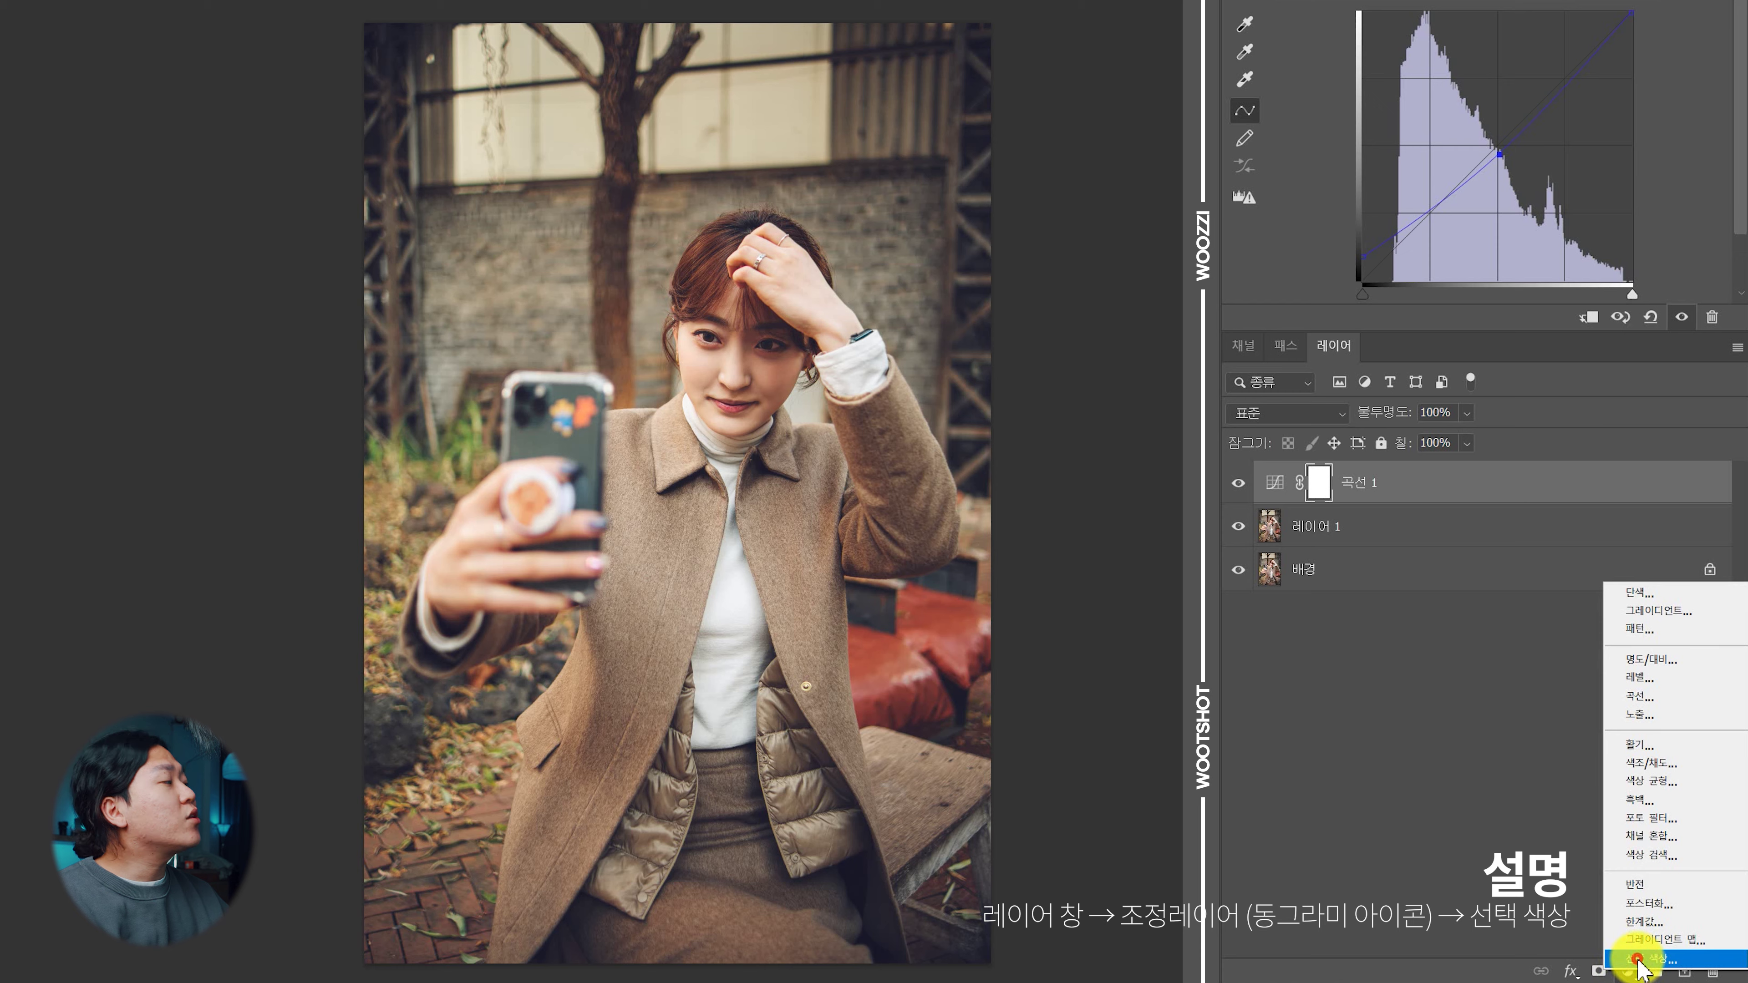
pyautogui.click(1637, 959)
pyautogui.click(1392, 160)
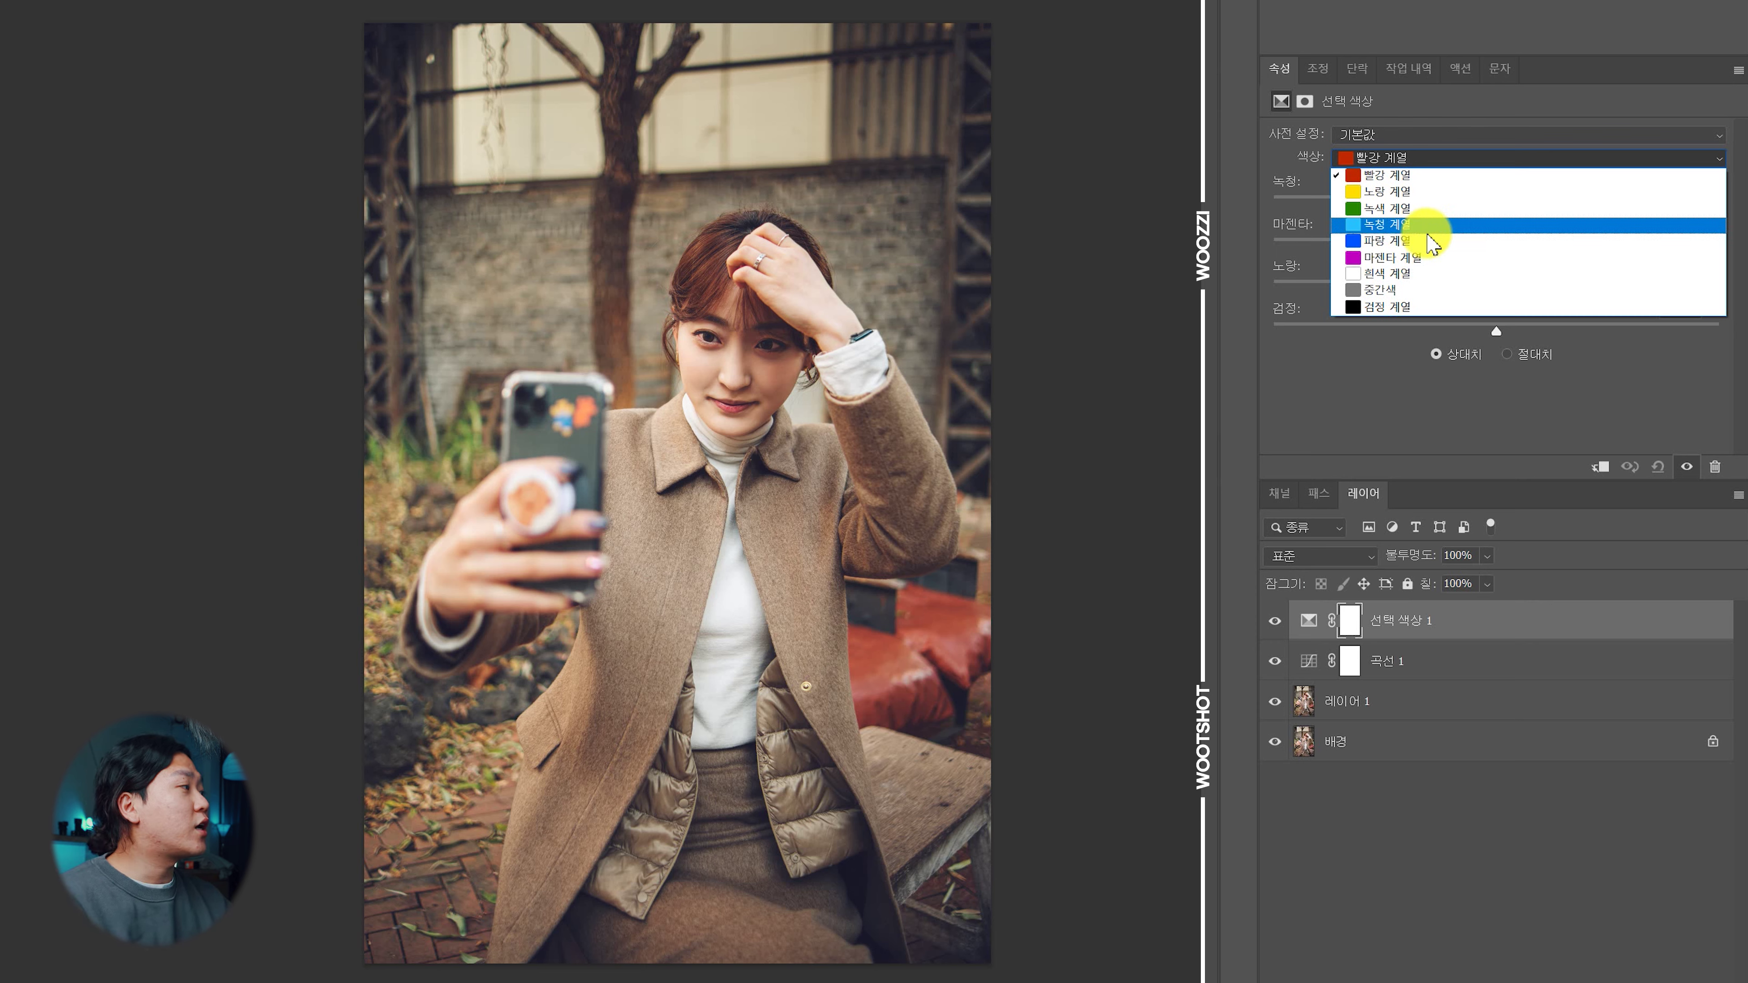
pyautogui.click(1396, 176)
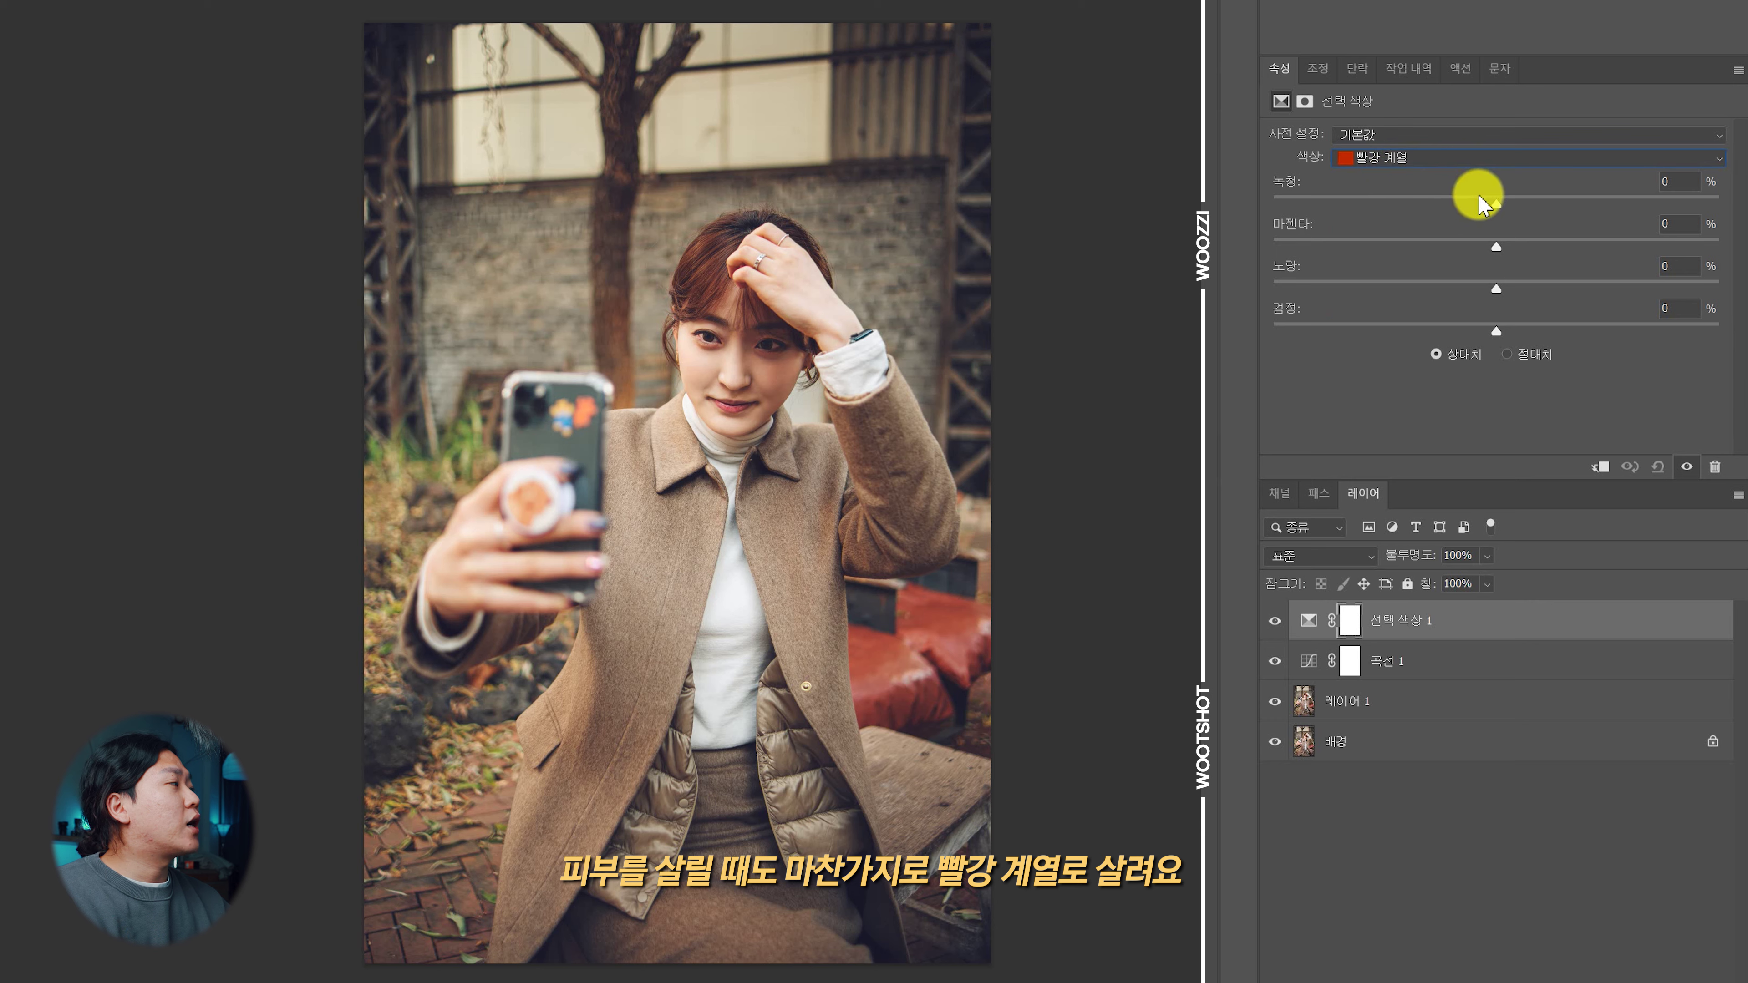
pyautogui.moveTo(1495, 203); pyautogui.dragTo(1351, 204)
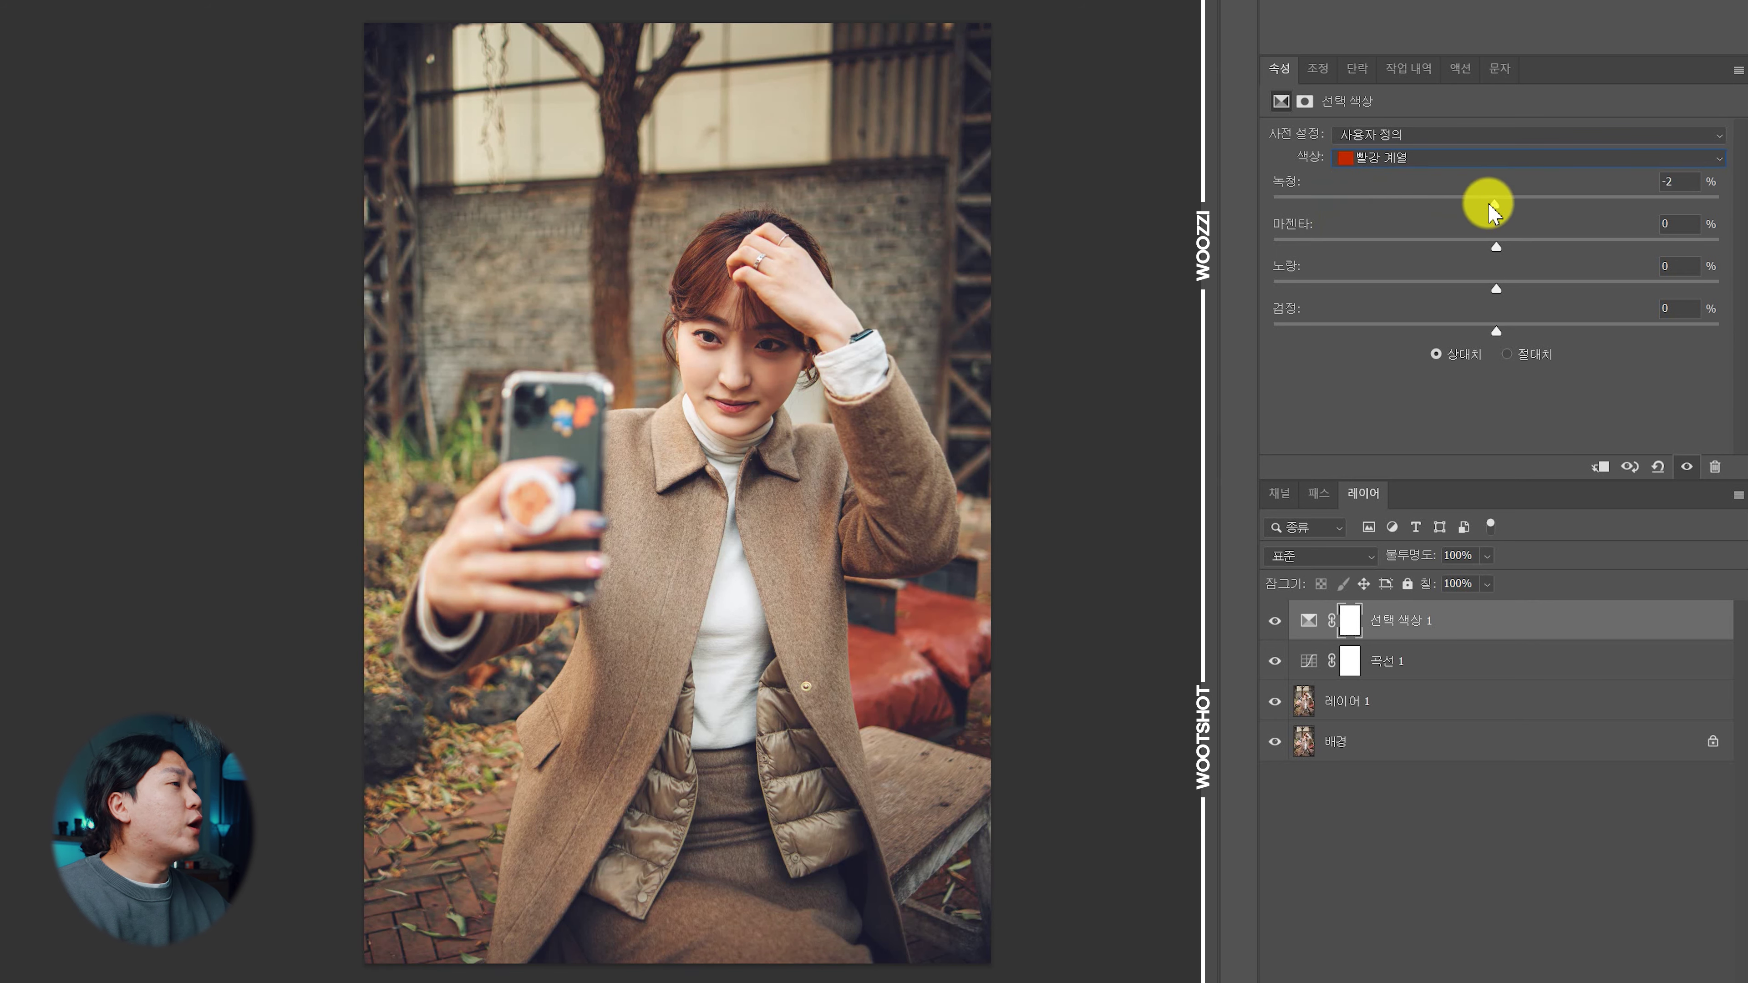
pyautogui.click(1388, 204)
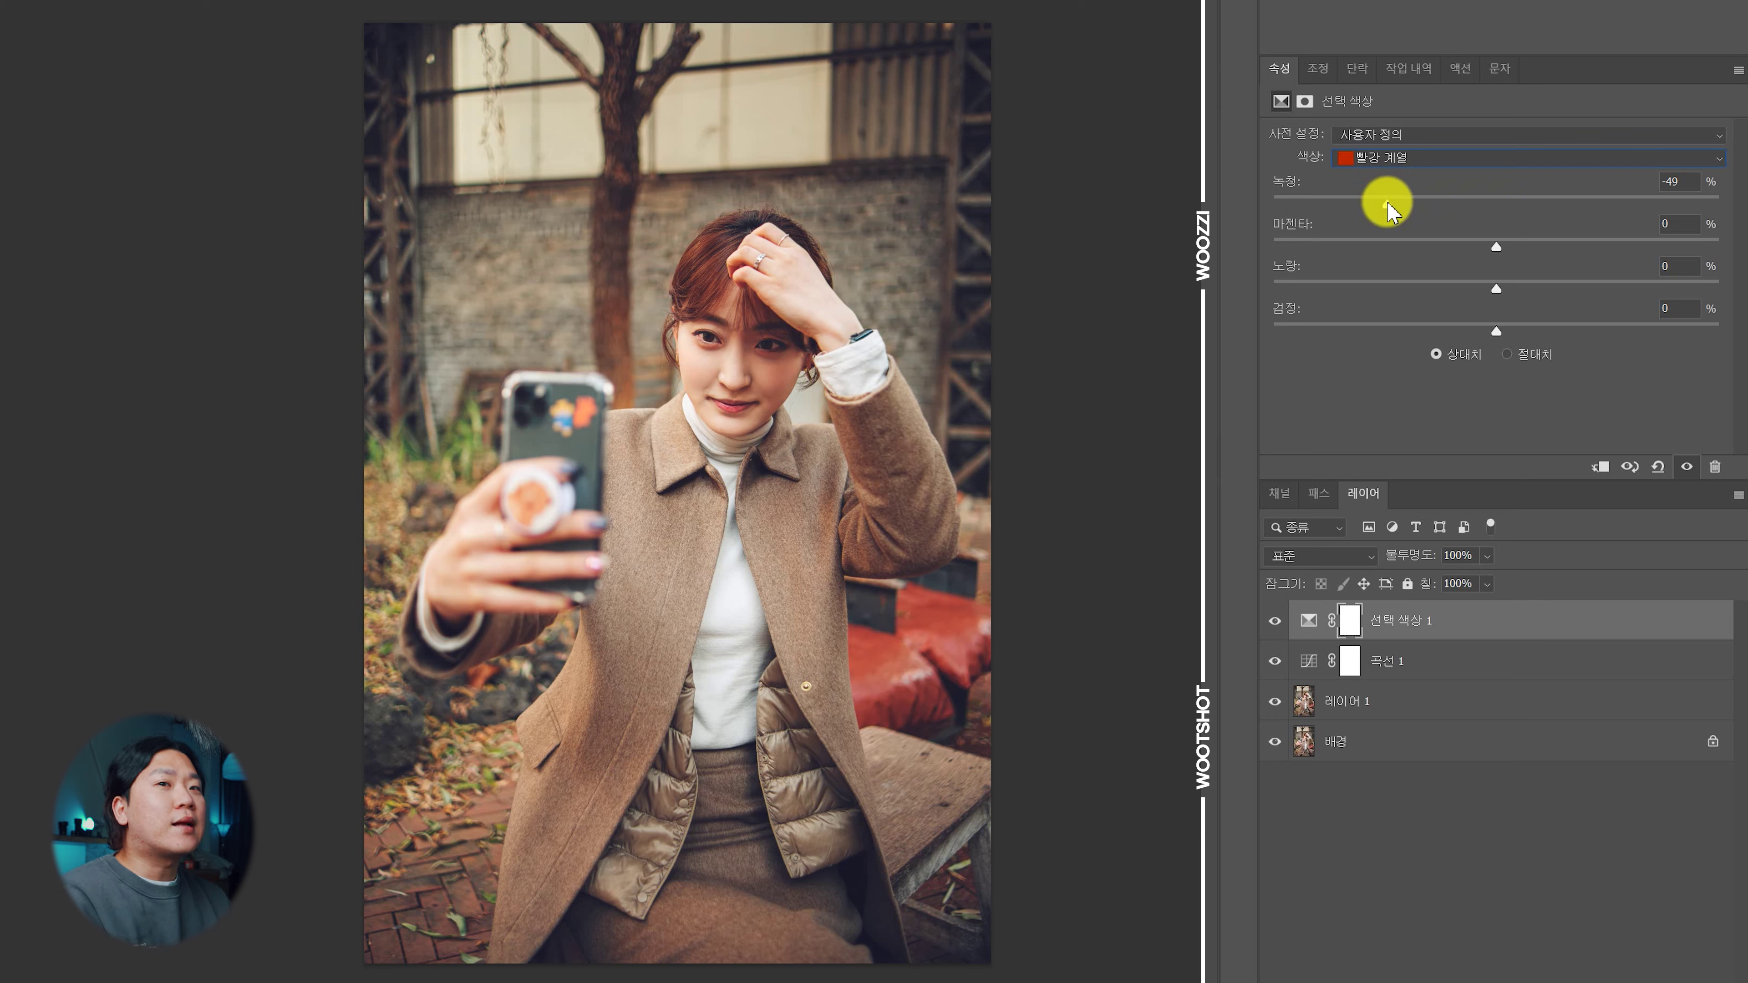
pyautogui.moveTo(1386, 201); pyautogui.dragTo(1455, 204)
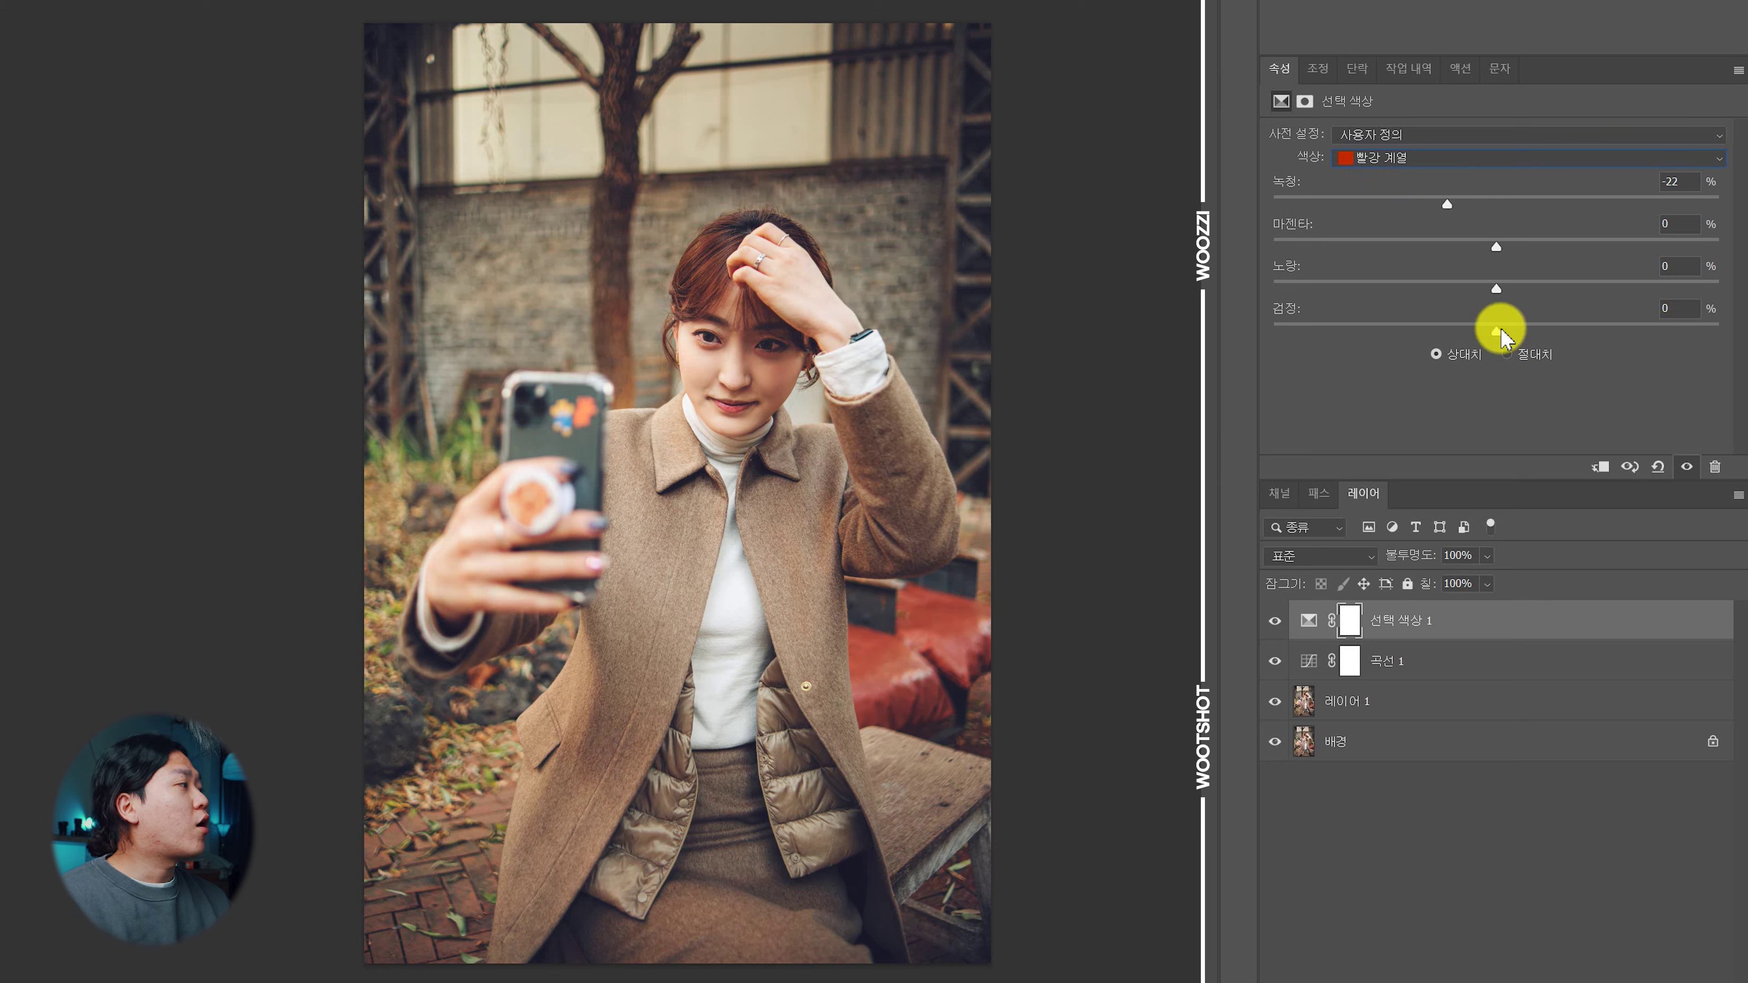
pyautogui.moveTo(1496, 329)
pyautogui.mouseDown()
pyautogui.moveTo(1521, 320)
pyautogui.moveTo(1488, 312)
pyautogui.moveTo(1519, 321)
pyautogui.mouseUp()
# Compare the skin tones with the Selective Color layer hidden and shown
pyautogui.click(1275, 620)
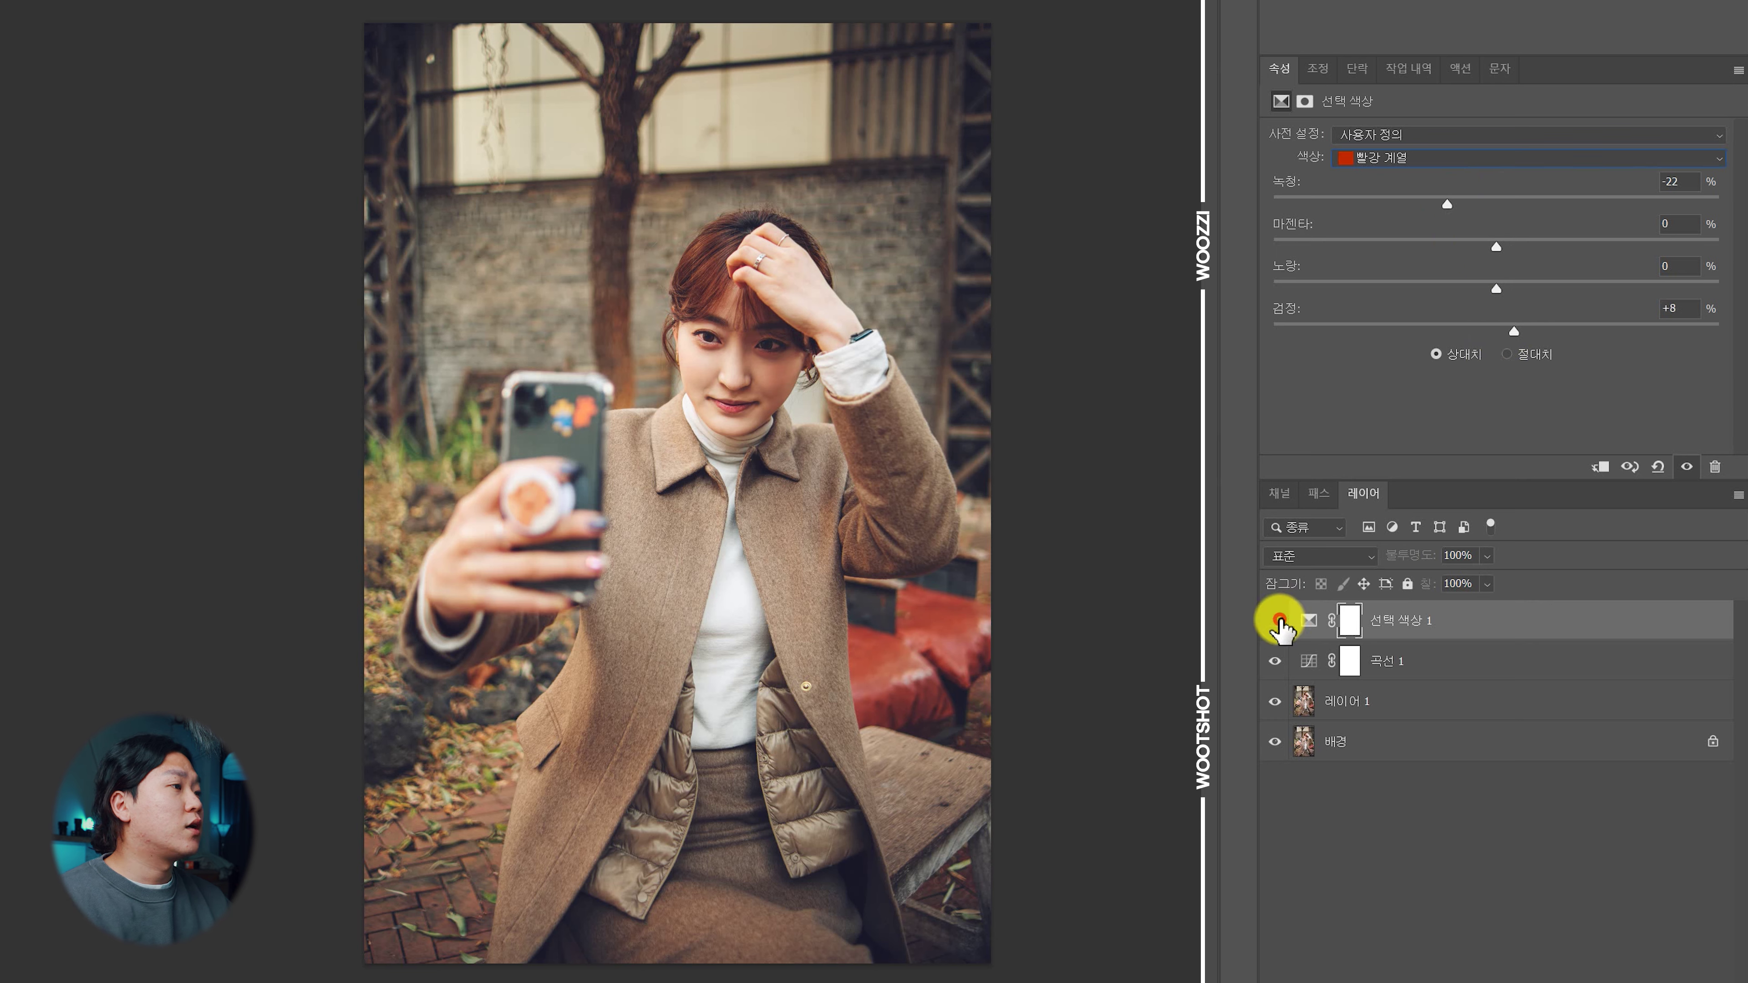
pyautogui.click(1275, 620)
pyautogui.click(1275, 620)
pyautogui.click(1275, 620)
pyautogui.click(1275, 621)
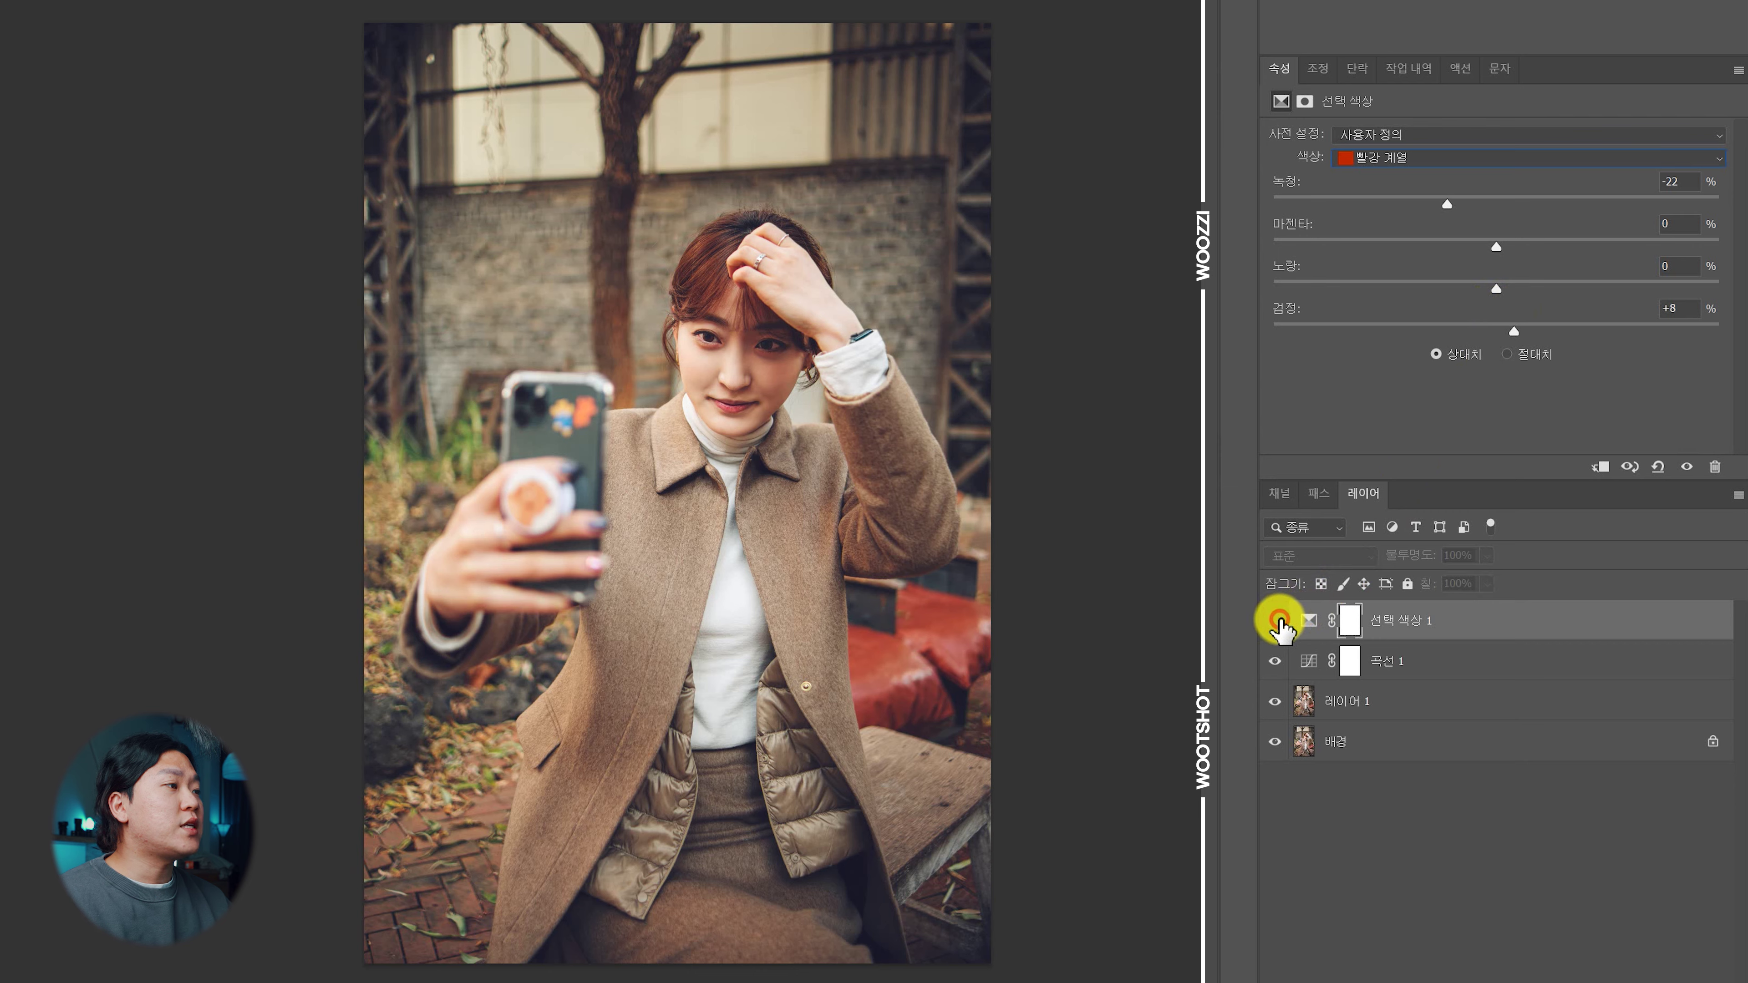
pyautogui.click(1276, 620)
pyautogui.click(1276, 620)
pyautogui.click(1277, 620)
pyautogui.click(1276, 620)
pyautogui.click(1277, 620)
# Set Cyan to +8% for the Neutrals in the Selective Color layer and compare the background with the layer off and on
pyautogui.click(1390, 160)
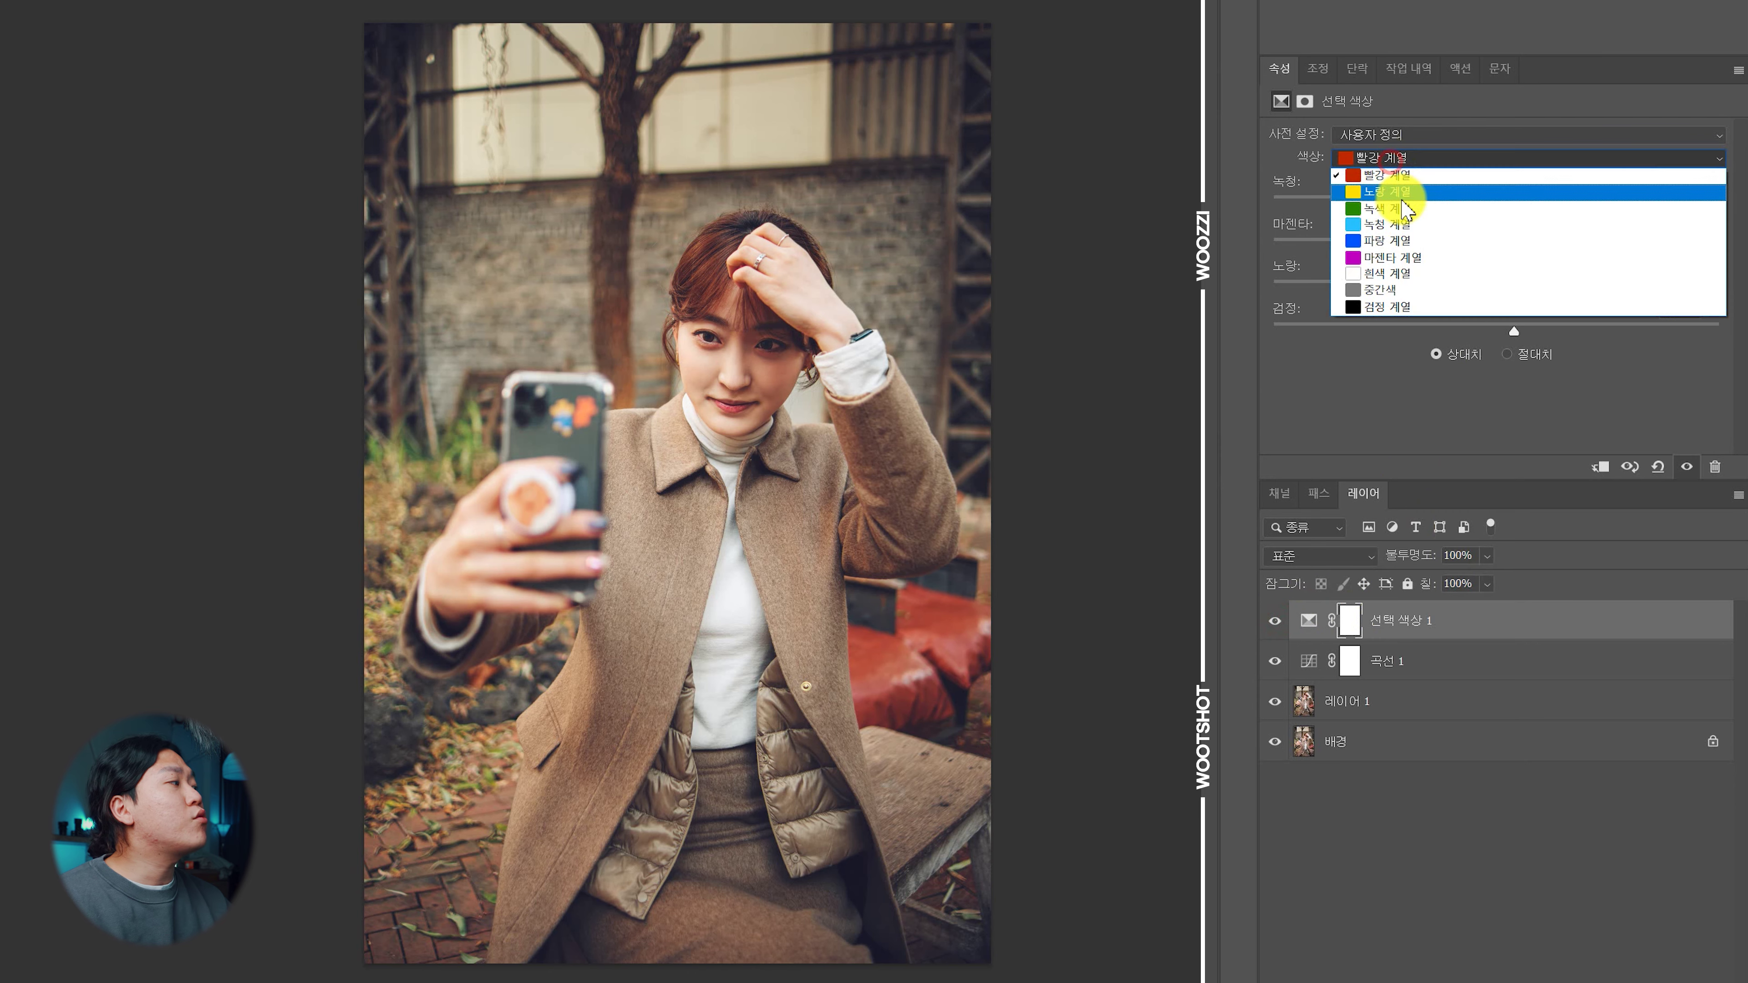
pyautogui.click(1378, 289)
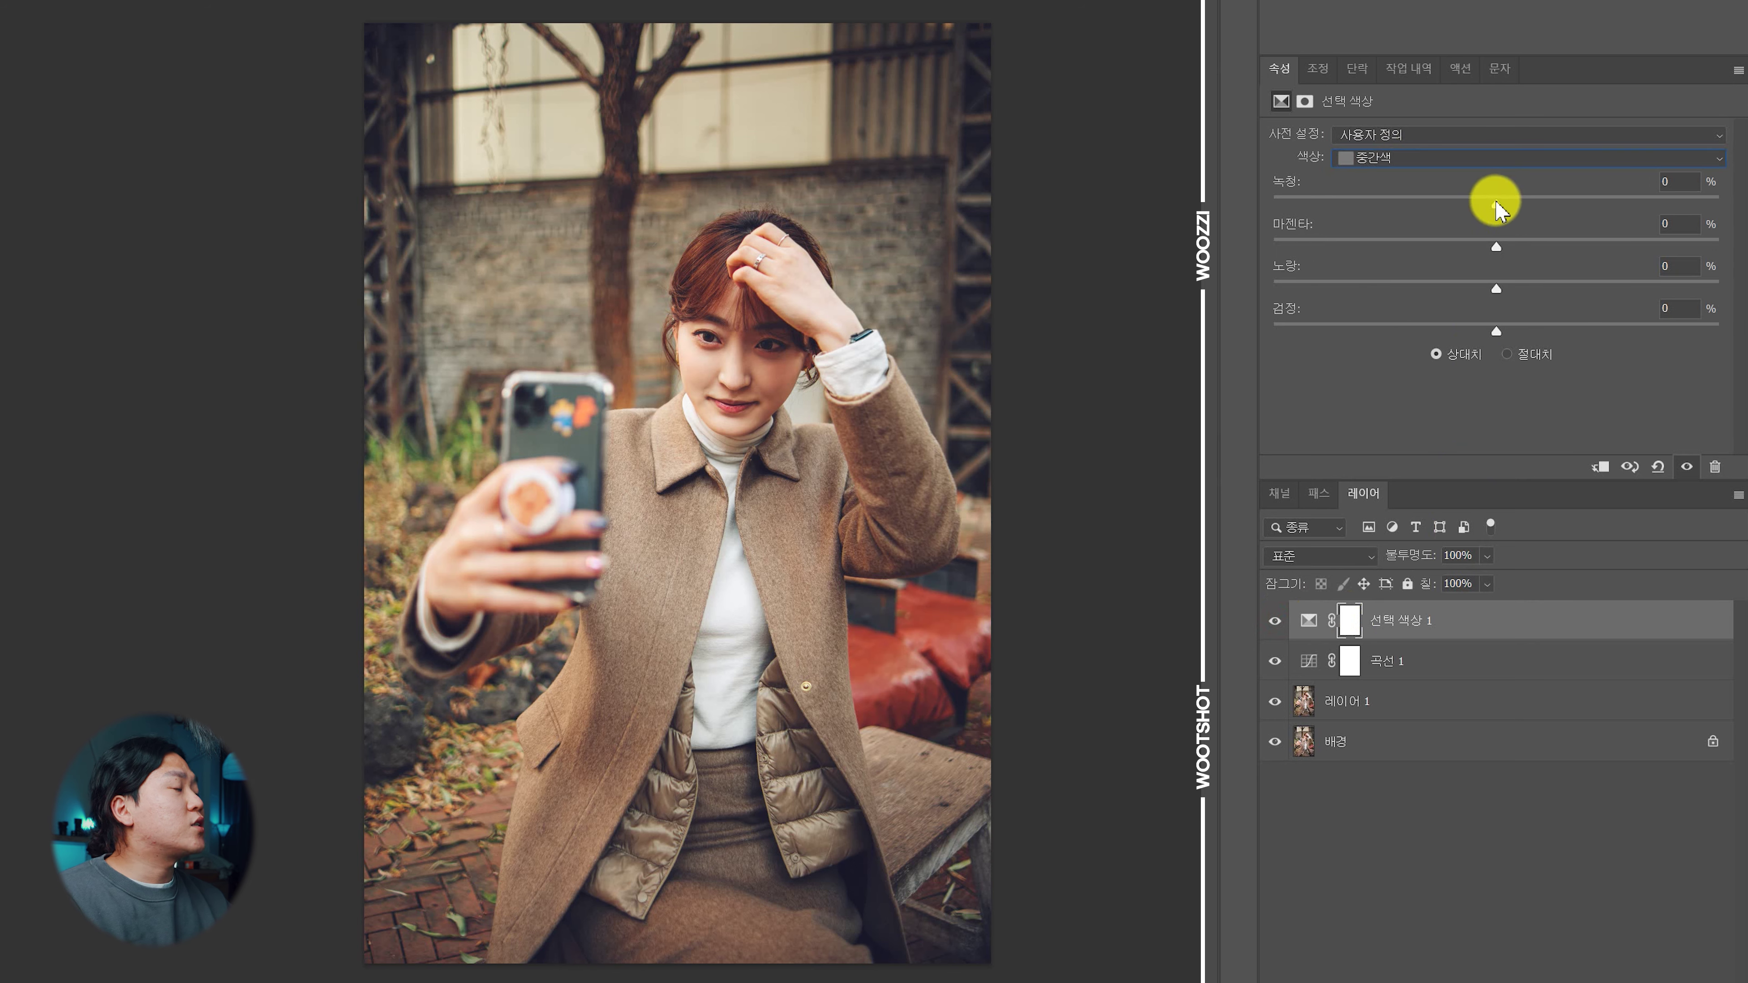
pyautogui.moveTo(1495, 205)
pyautogui.mouseDown()
pyautogui.moveTo(1533, 205)
pyautogui.moveTo(1493, 205)
pyautogui.mouseUp()
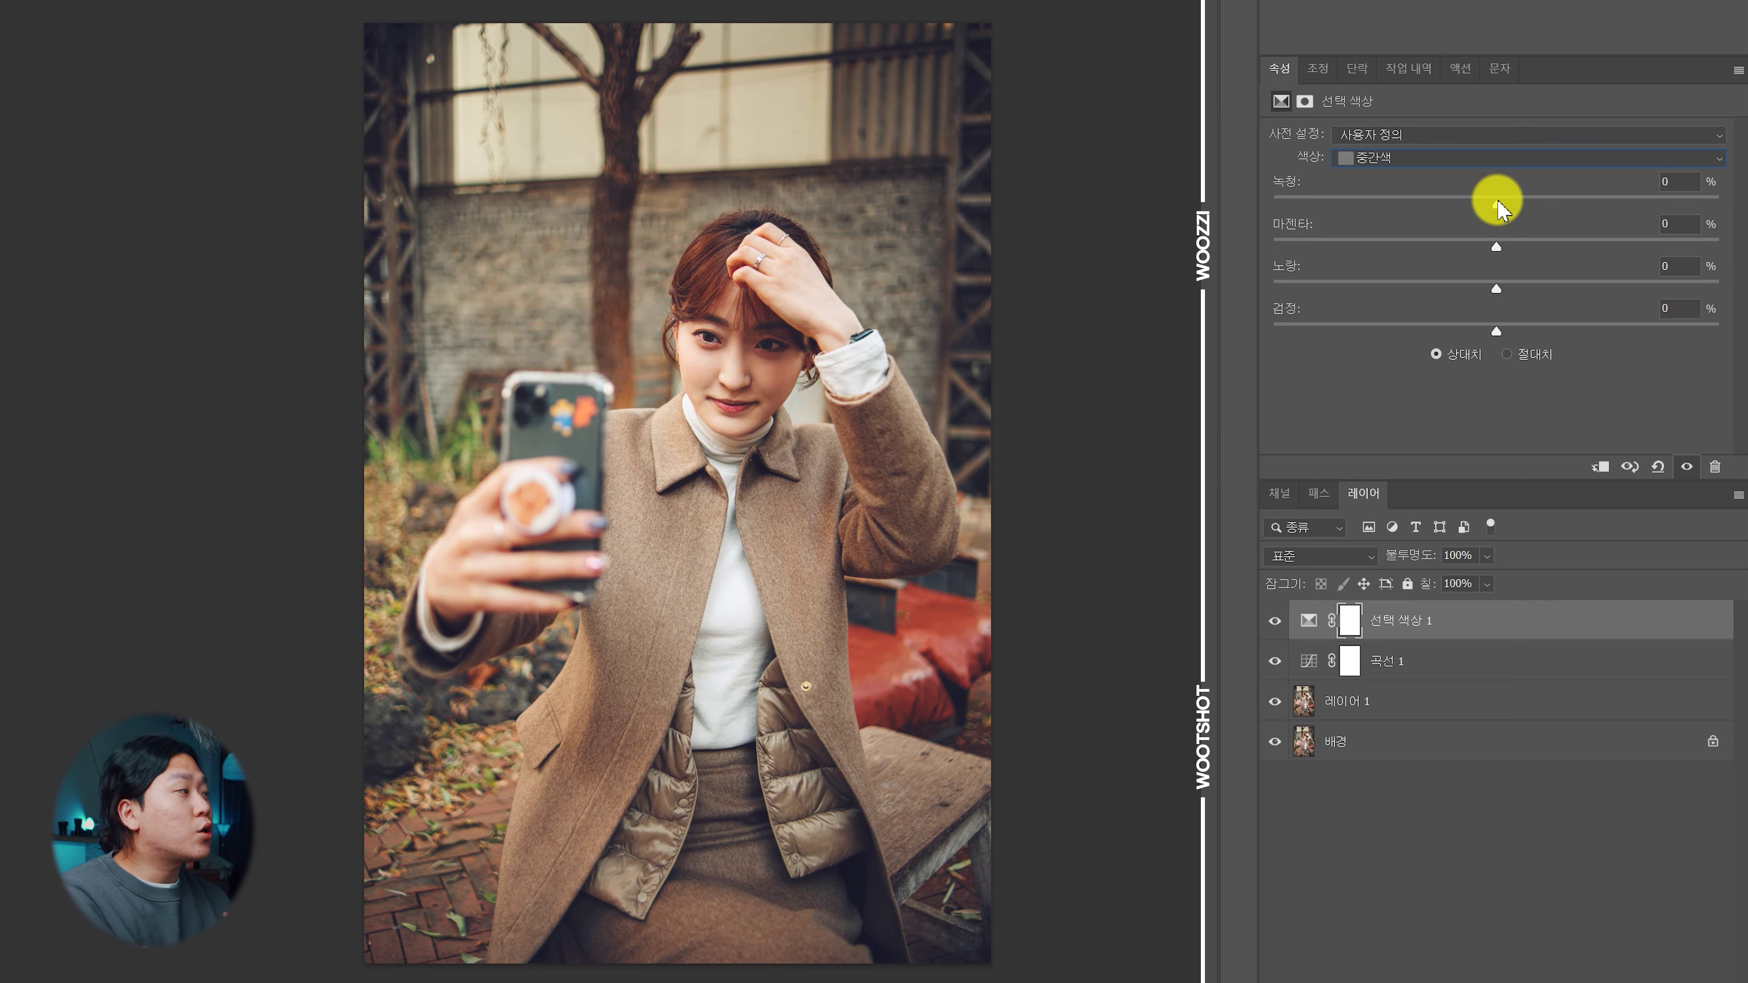
pyautogui.moveTo(1499, 200); pyautogui.dragTo(1507, 199)
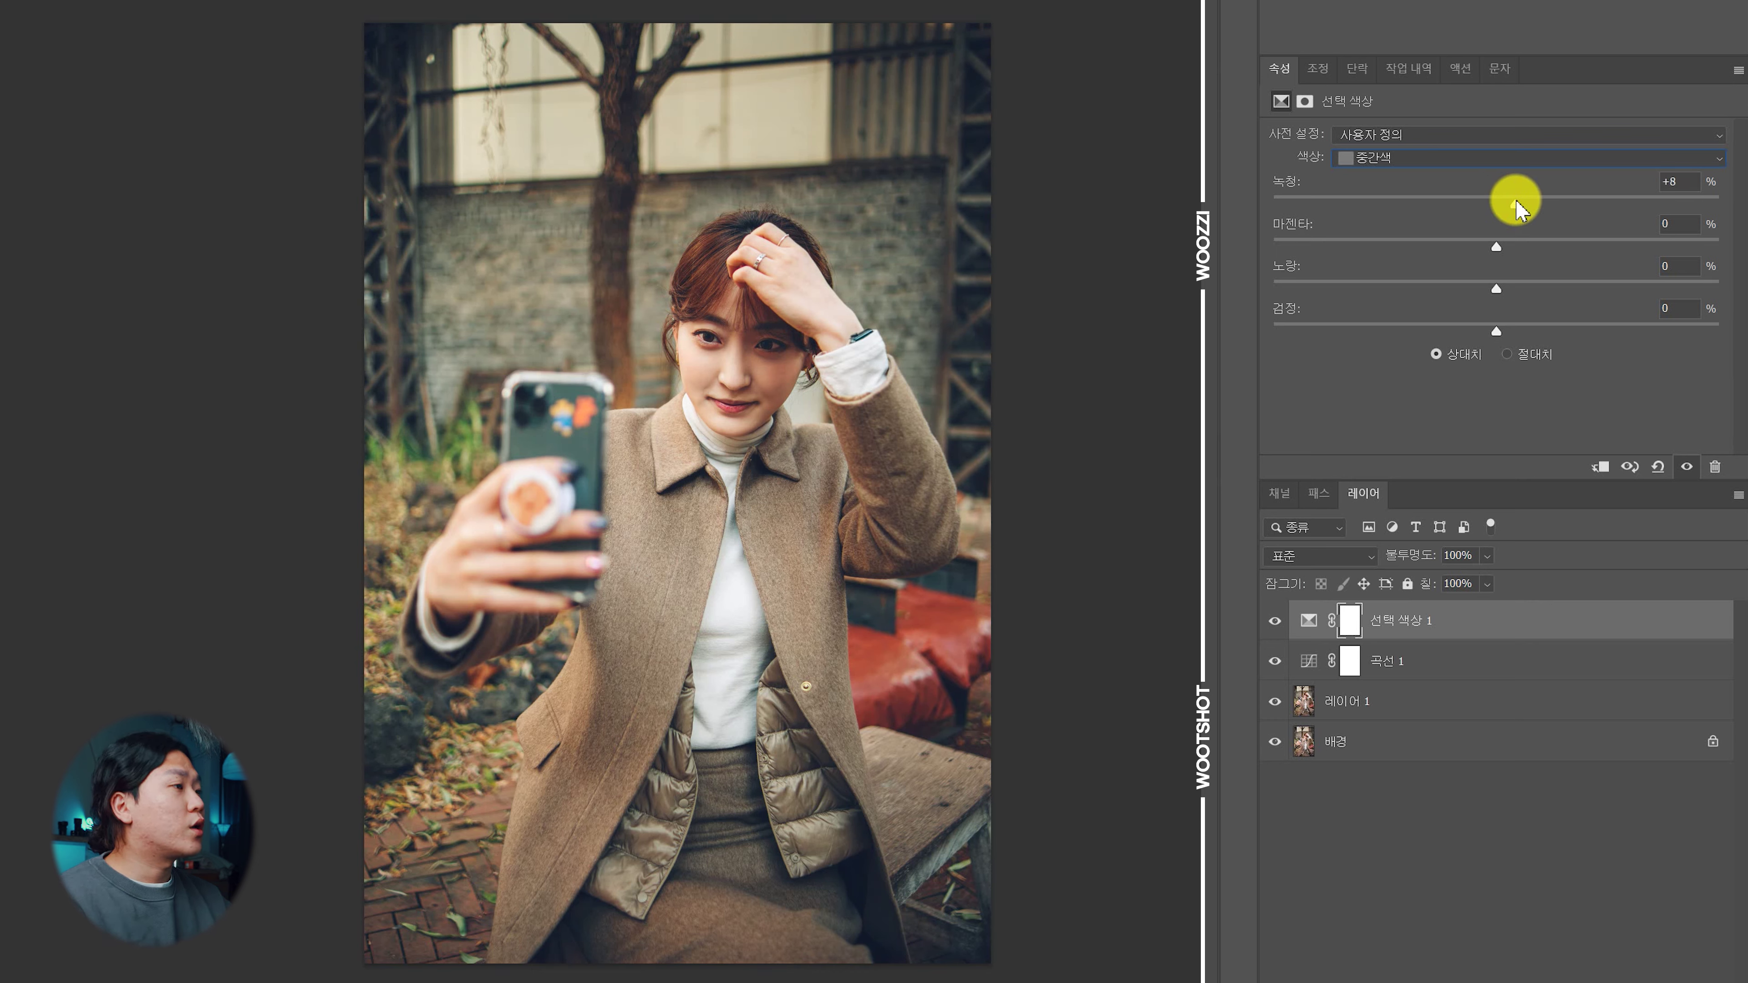
pyautogui.click(1275, 620)
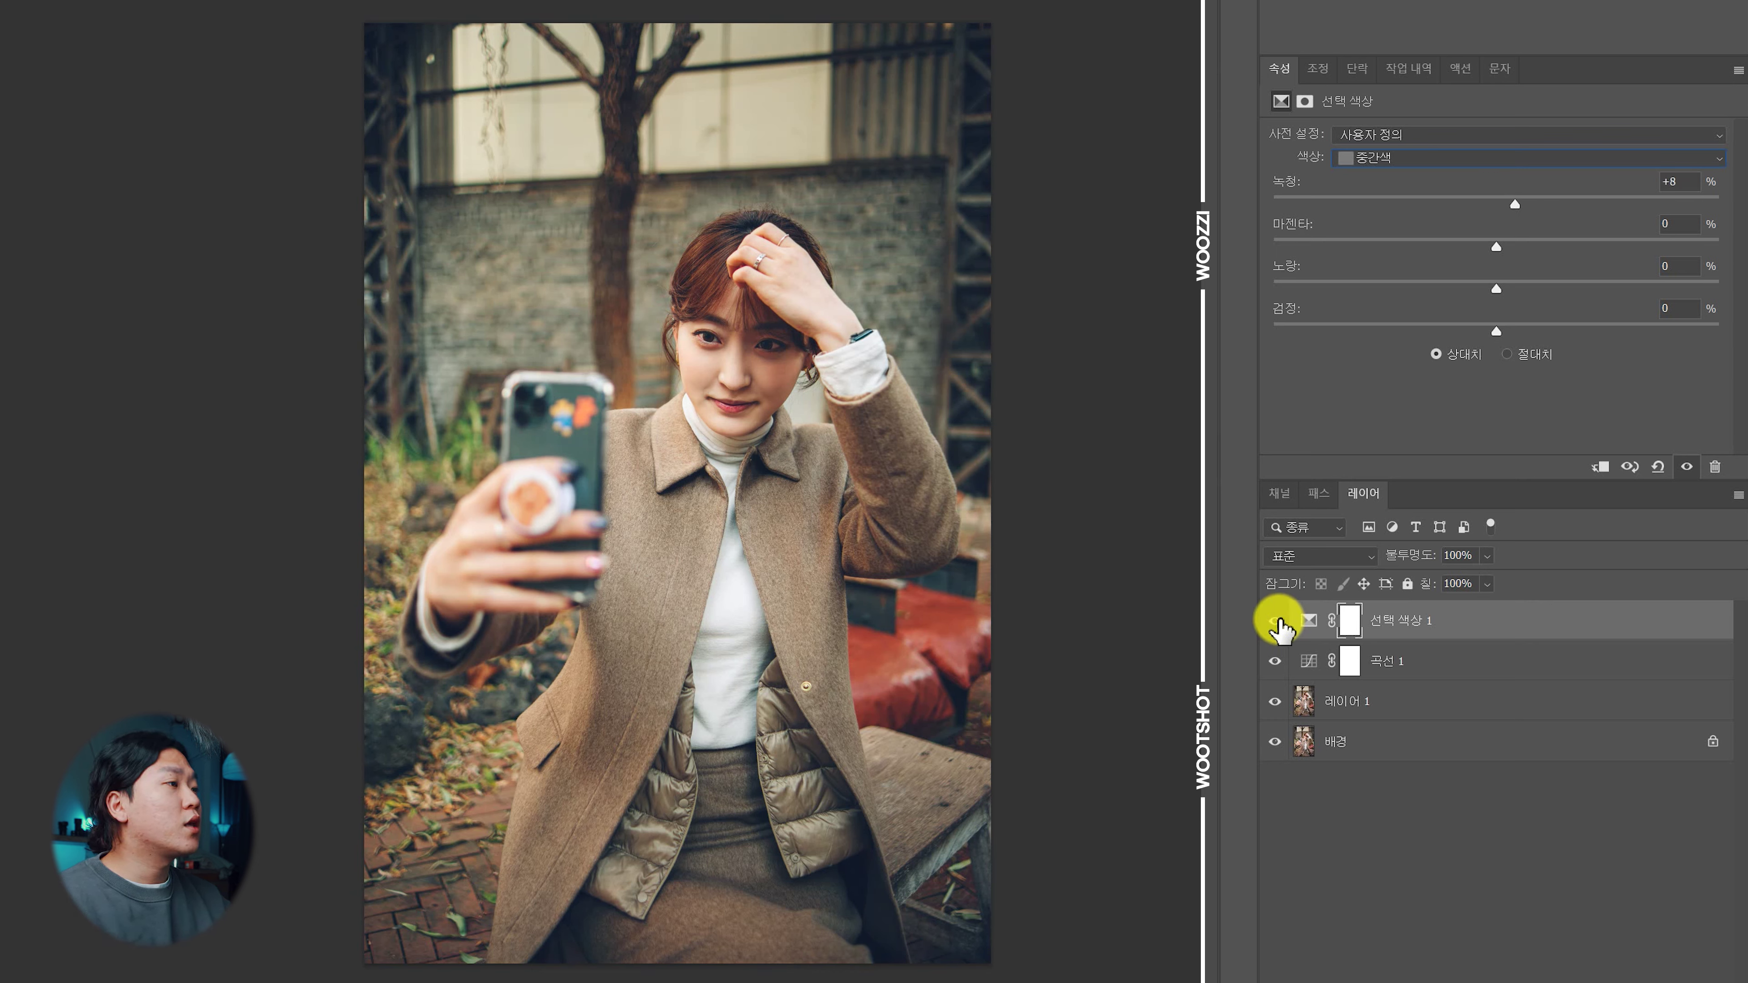
pyautogui.click(1277, 622)
pyautogui.click(1274, 620)
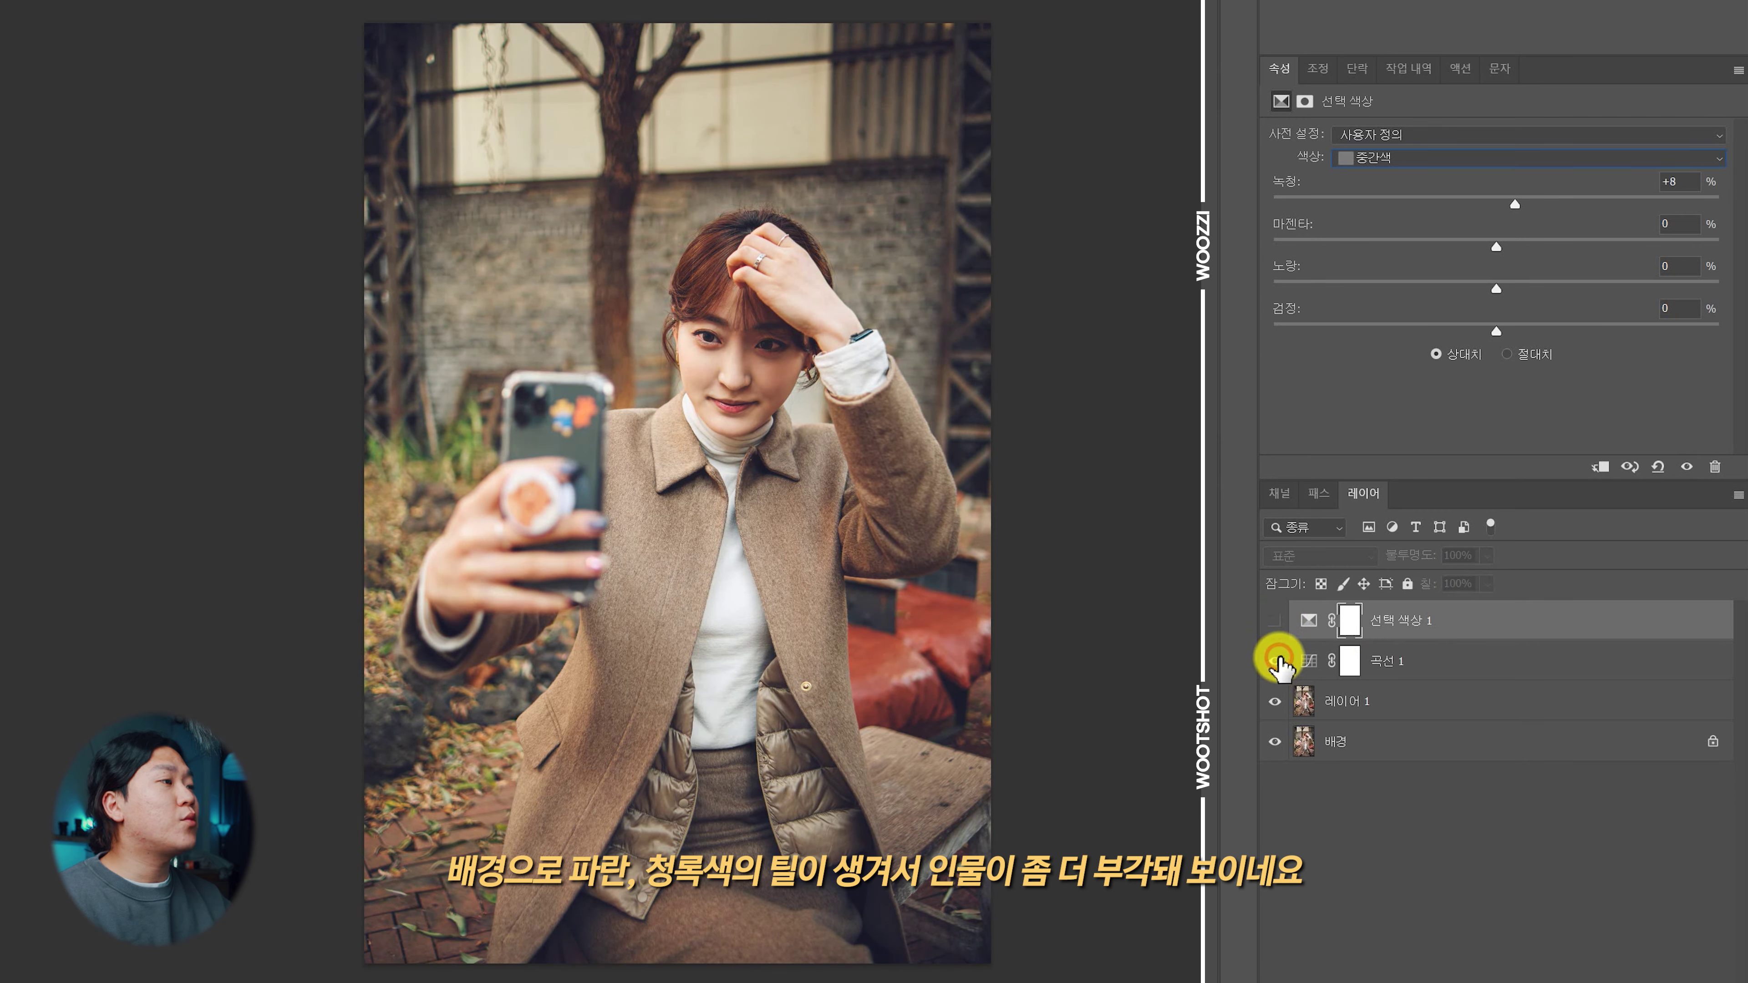
pyautogui.click(1275, 621)
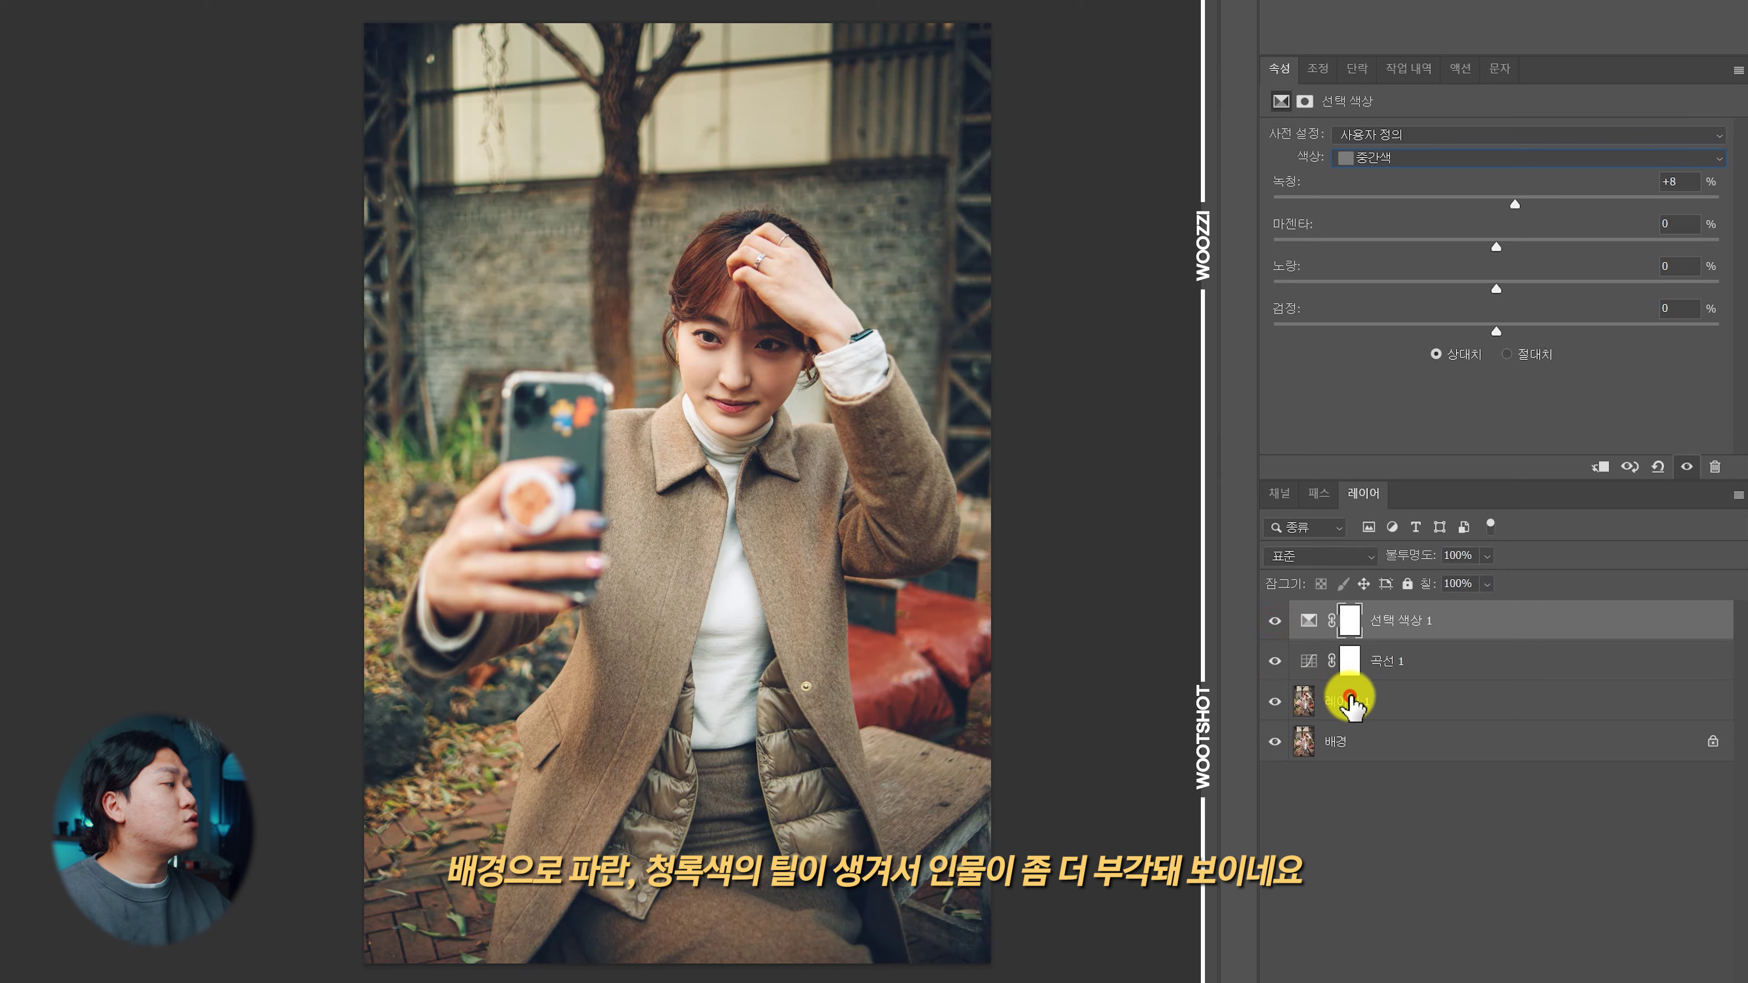
# Merge the duplicated photo, Curves and Selective Color layers into one layer and compare it with the original background
pyautogui.click(1346, 697)
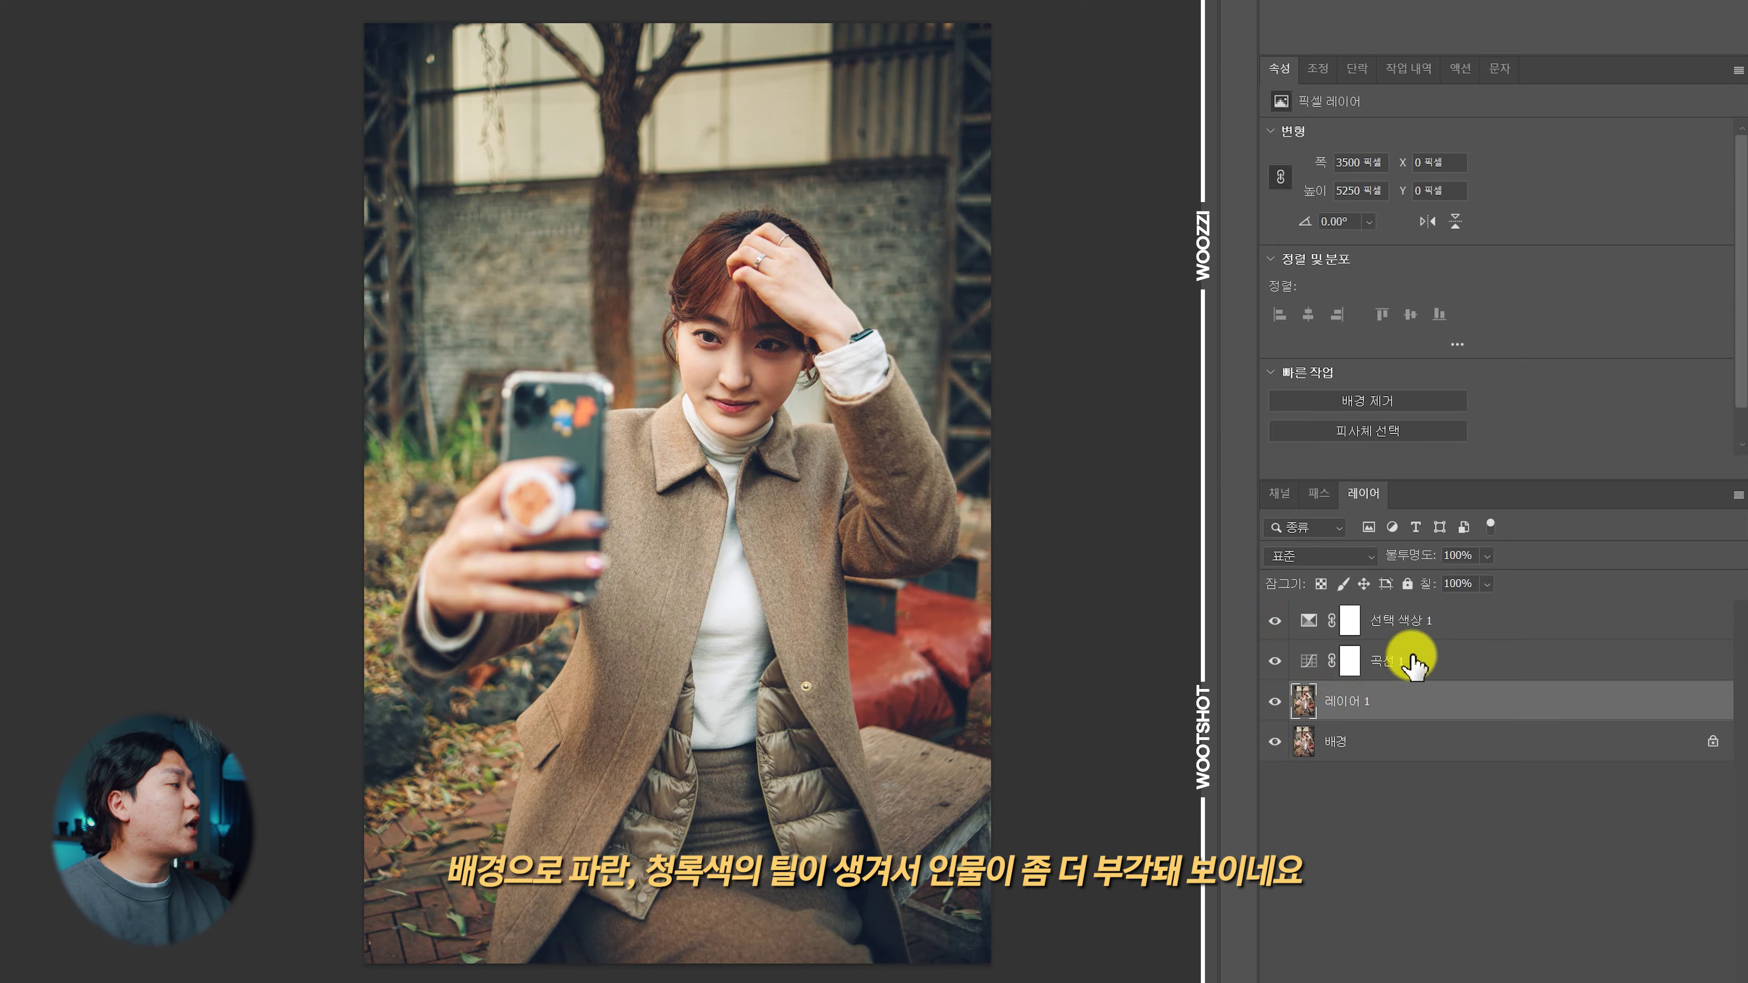
pyautogui.keyDown('shift'); pyautogui.click(1410, 632); pyautogui.keyUp('shift')
pyautogui.hotkey('ctrl', 'e')
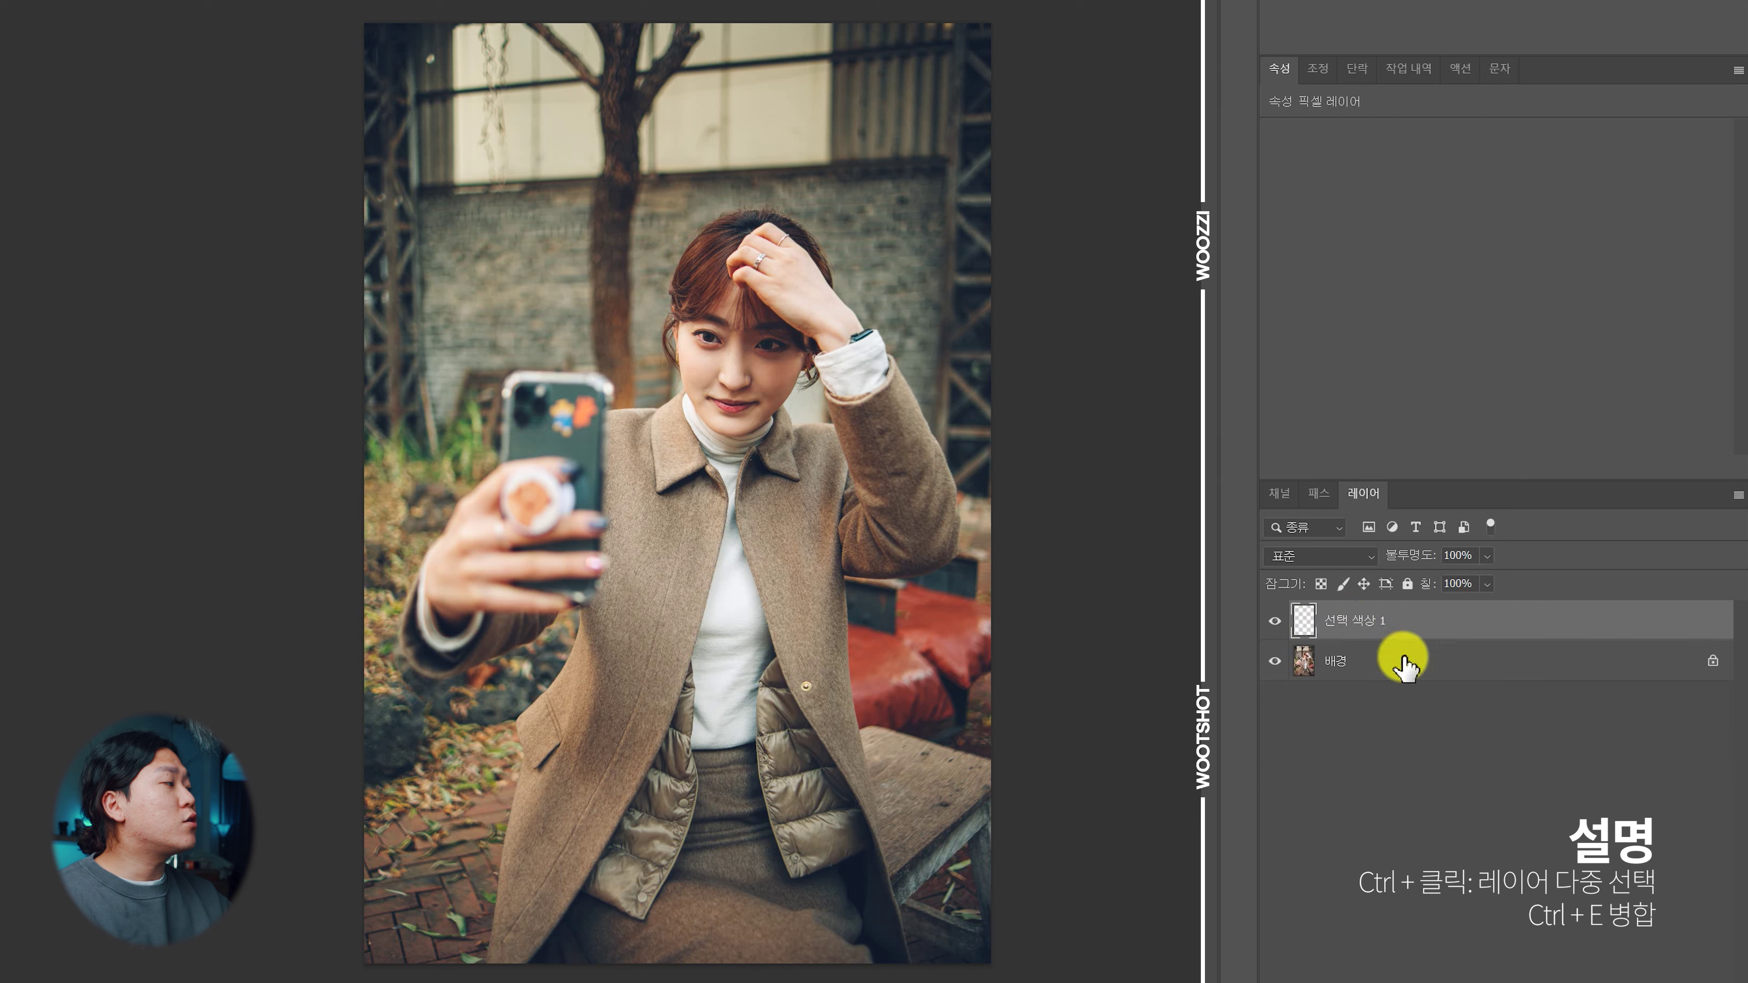
pyautogui.click(1274, 621)
pyautogui.click(1274, 621)
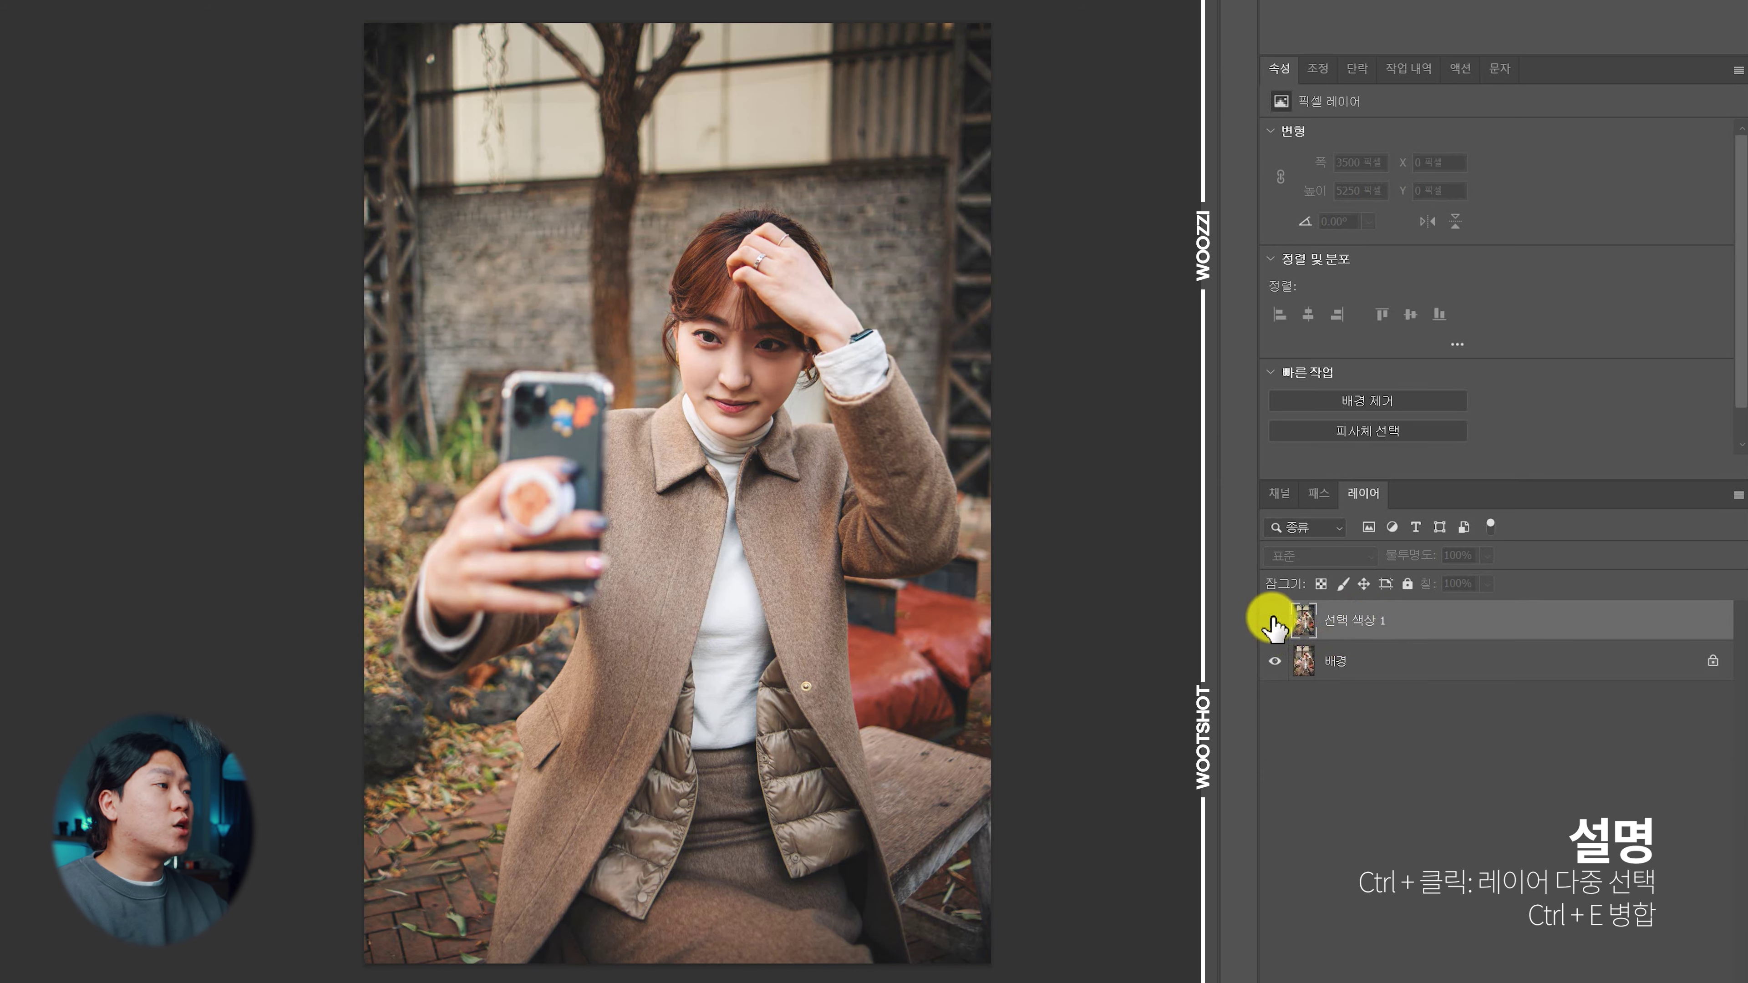